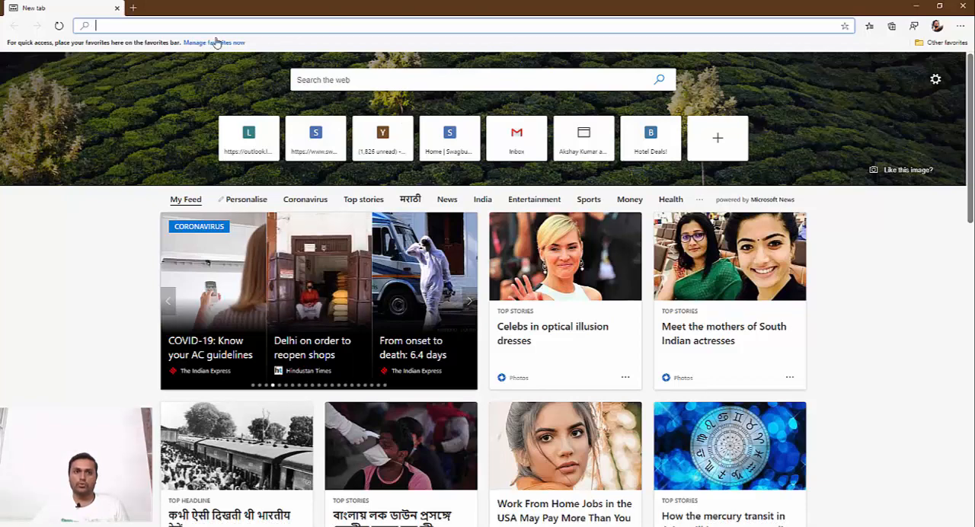
- Search the web for "restaurant near me" from the new tab page
scroll(911, 298, "down", 3)
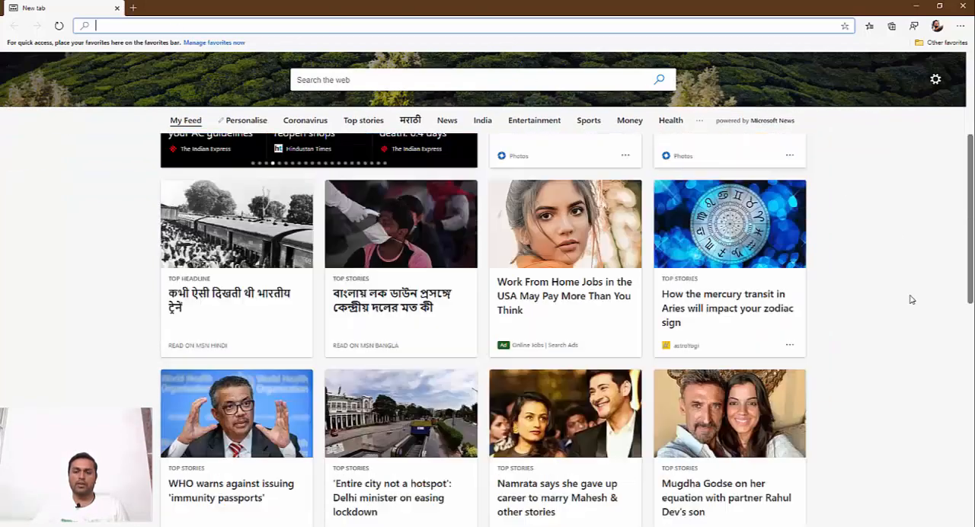
scroll(912, 298, "up", 3)
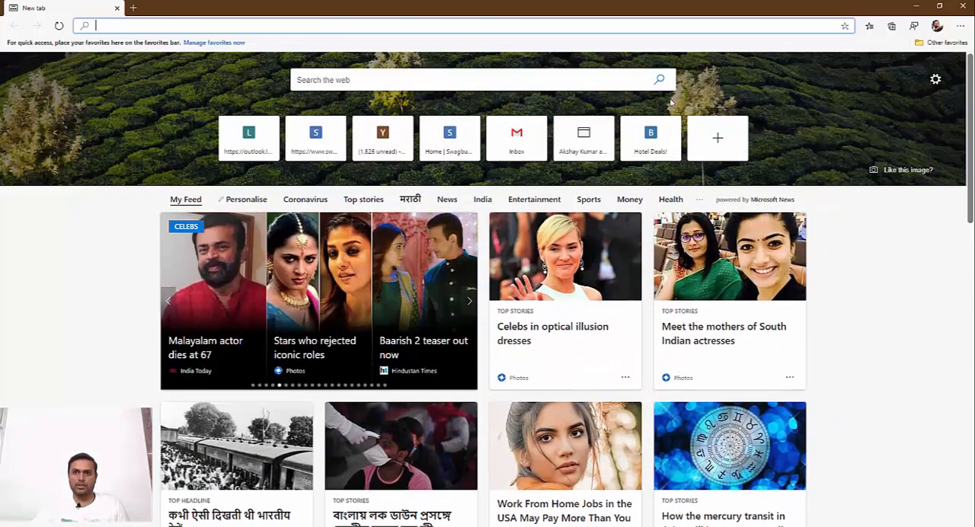
left_click(340, 83)
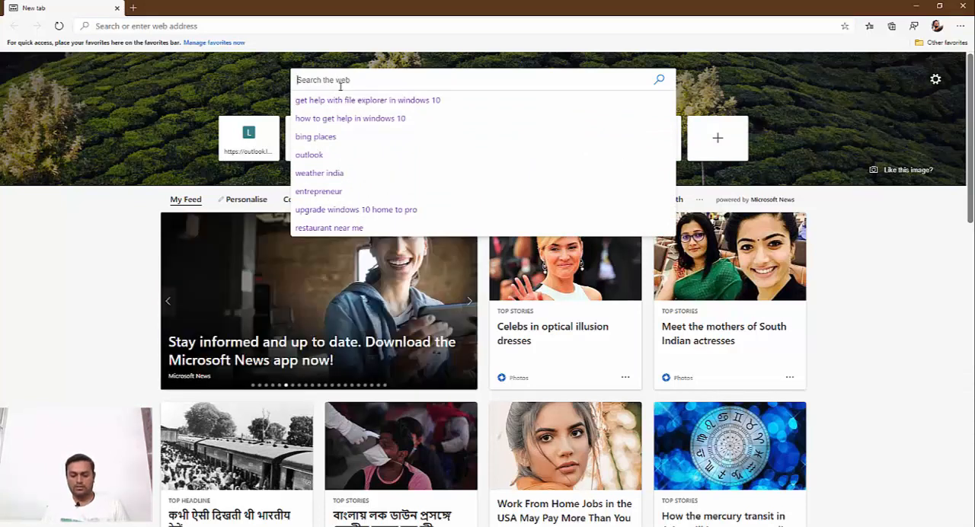
type("res")
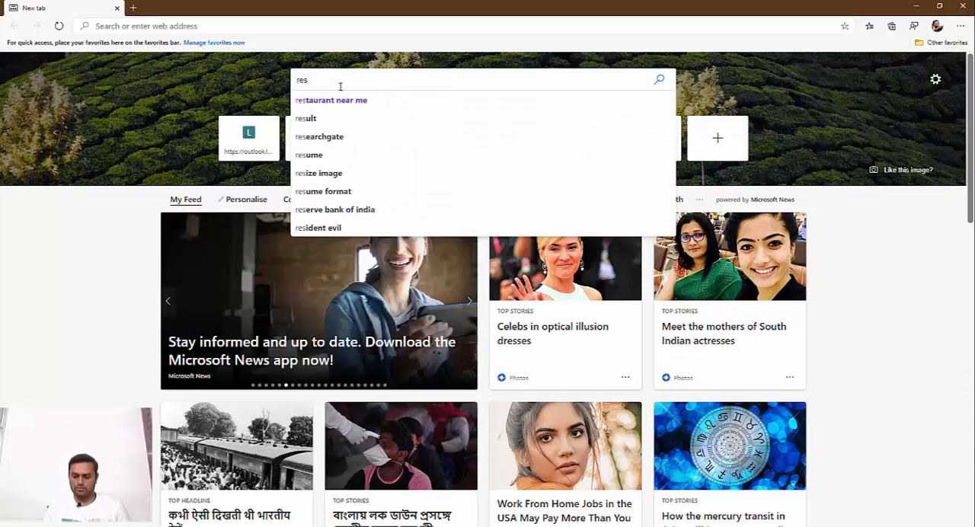
key("Down")
key("Return")
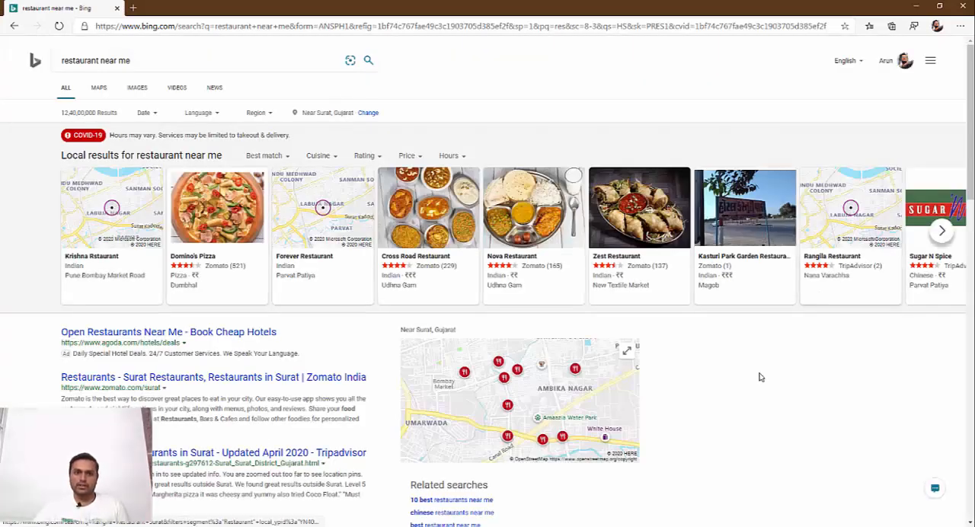
- Examine the sponsored hotel listing and both related-searches sections on the restaurant results page
scroll(146, 187, "down", 2)
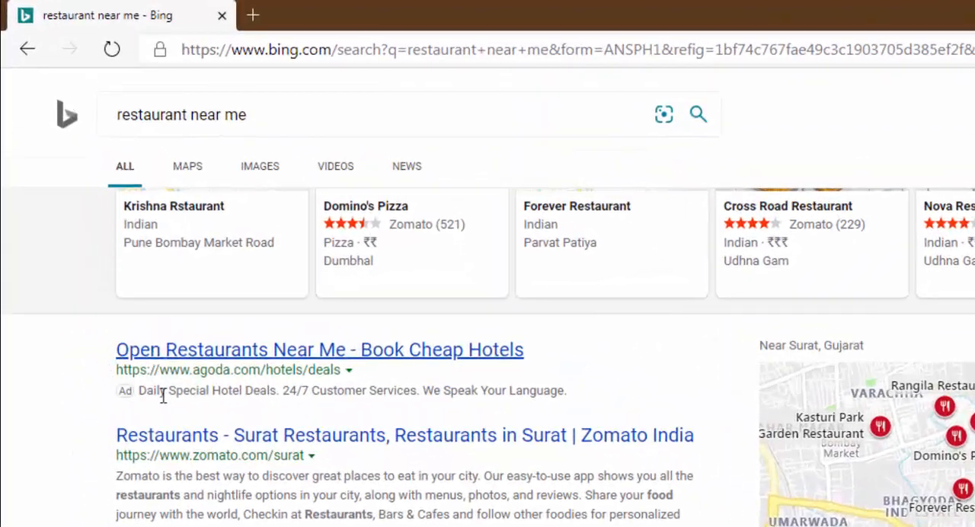
double_click(92, 209)
triple_click(176, 397)
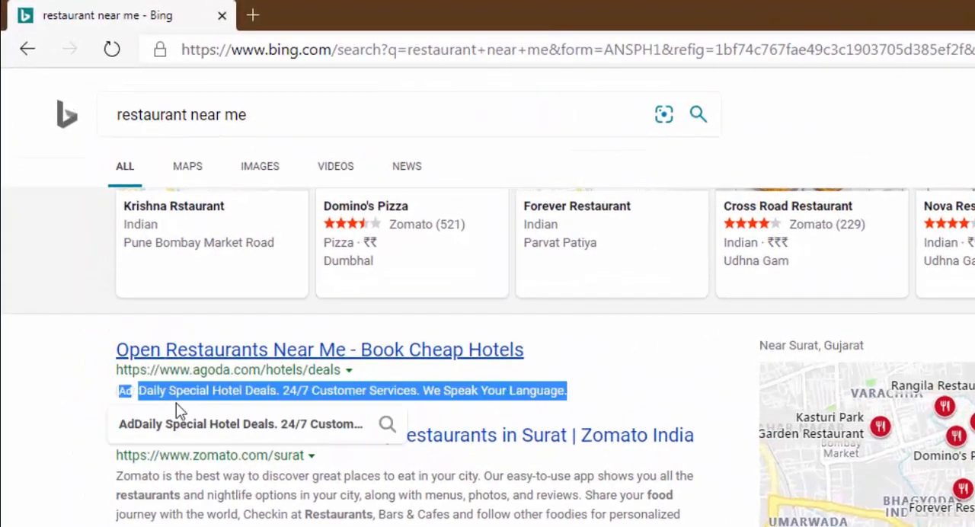
left_click(475, 386)
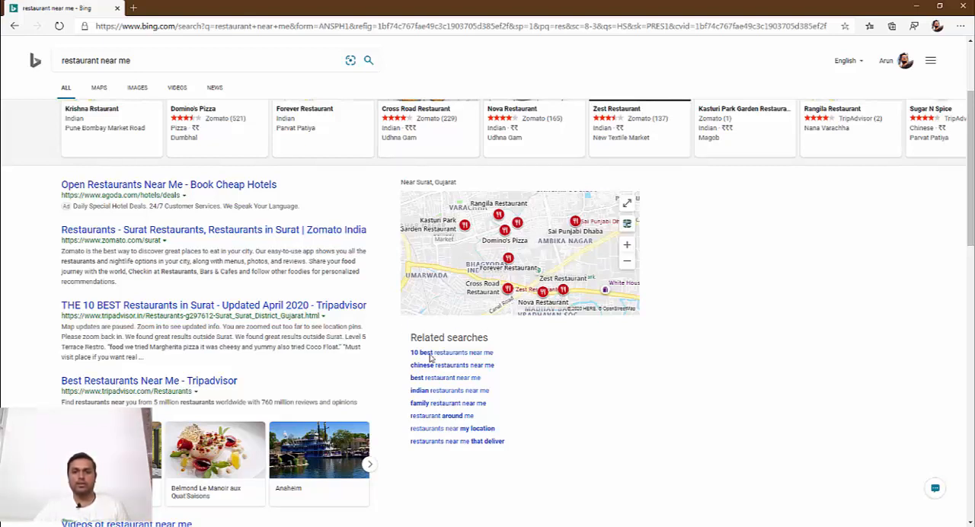
left_click_drag(410, 337, 534, 443)
left_click(654, 376)
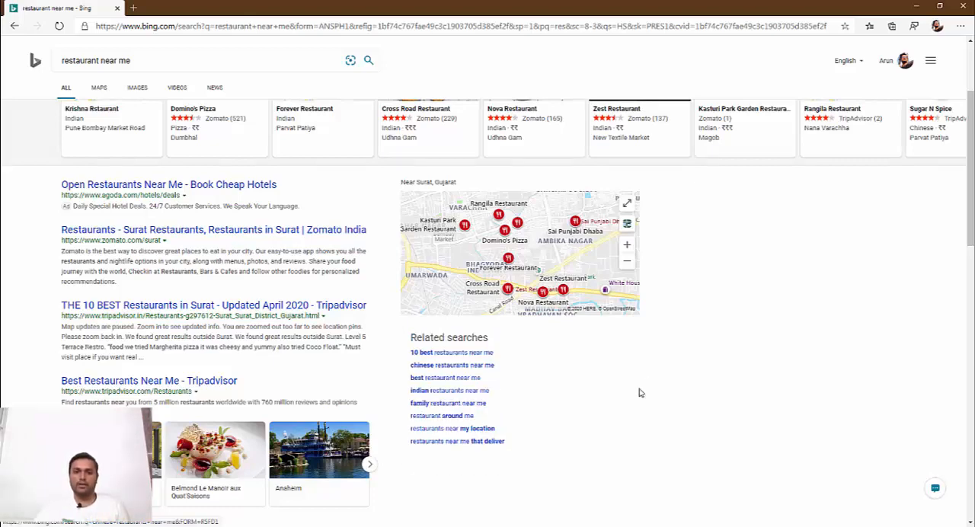
scroll(517, 331, "down", 10)
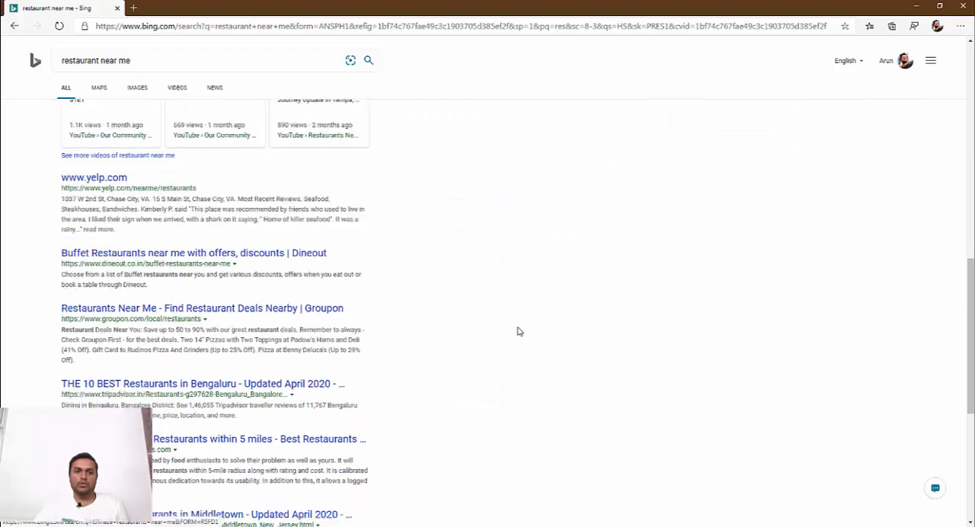
left_click_drag(202, 427, 190, 288)
triple_click(192, 289)
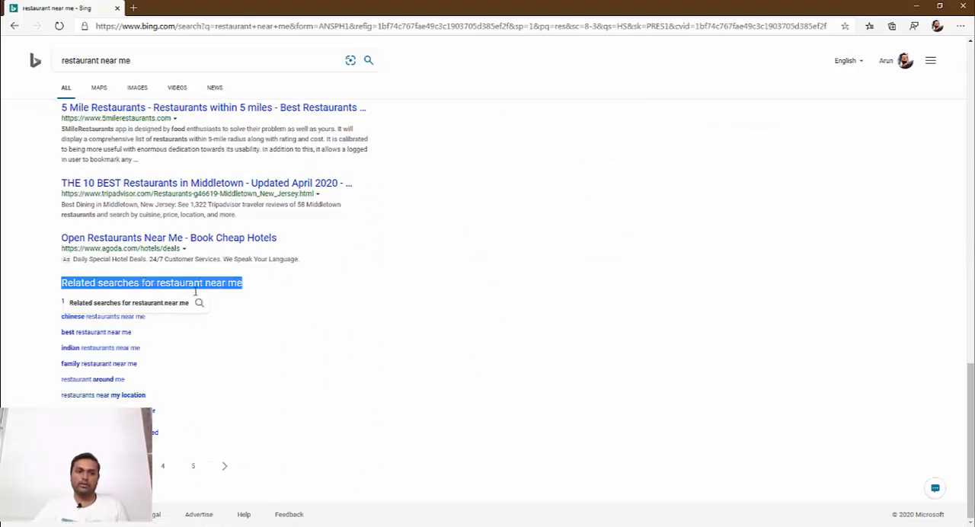
left_click(352, 304)
scroll(354, 302, "up", 6)
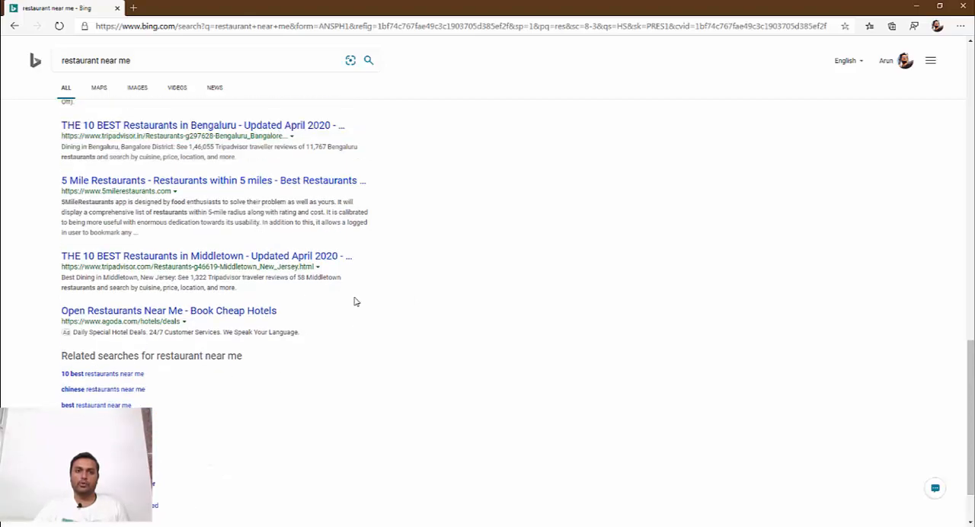
scroll(354, 302, "up", 6)
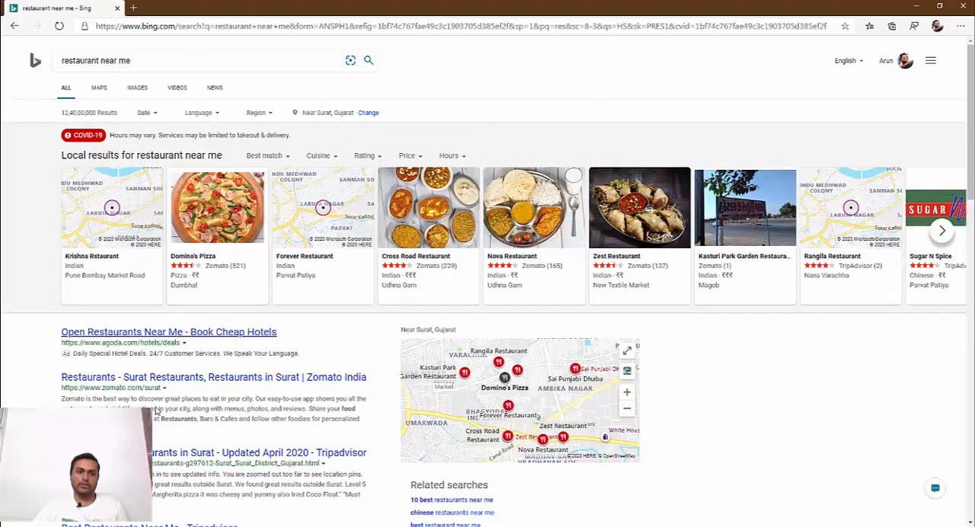
- Switch to the Chrome window and search Google for "bing places"
key("alt+Tab")
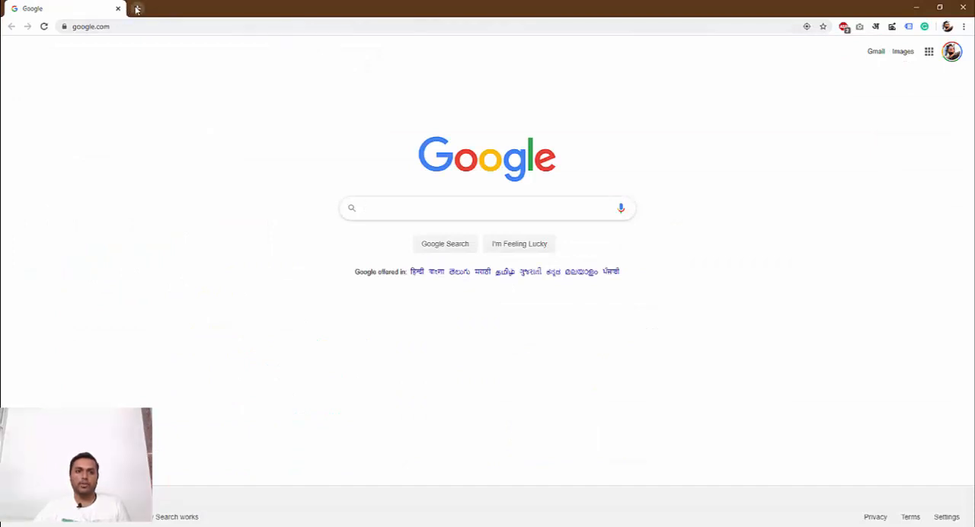
left_click(418, 203)
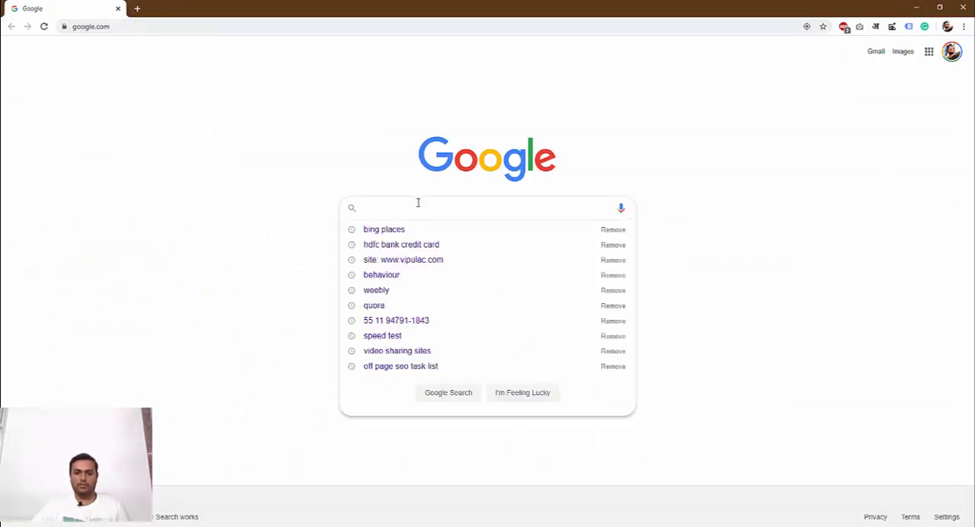
type("i")
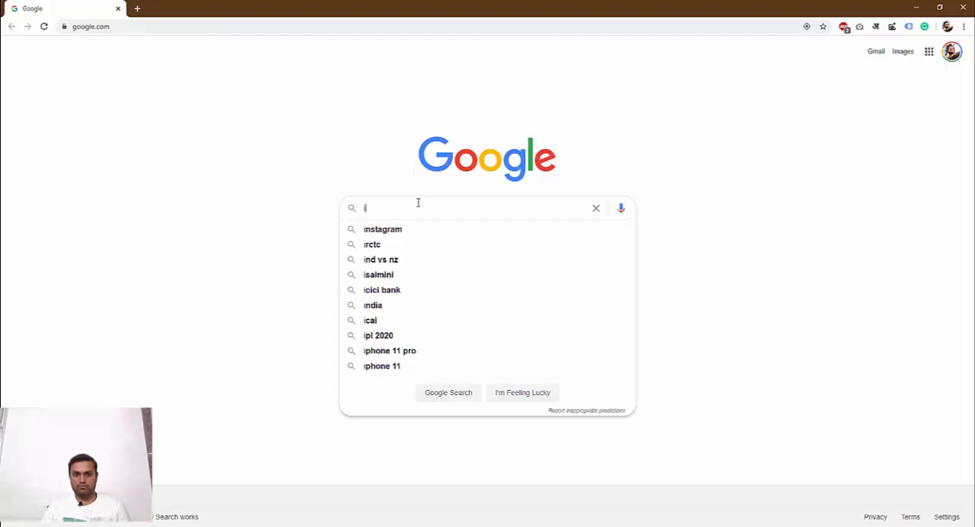
key("BackSpace")
type("bing places")
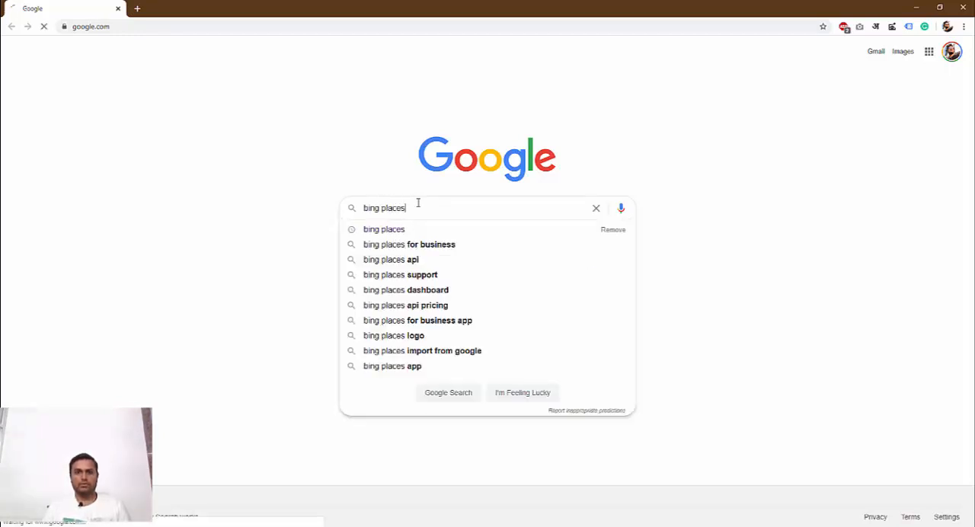
key("Return")
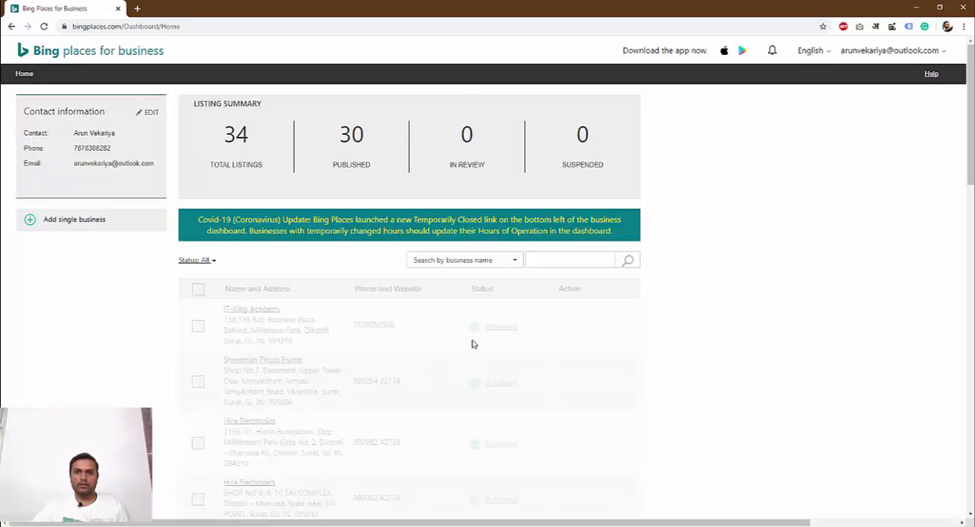
left_click(943, 54)
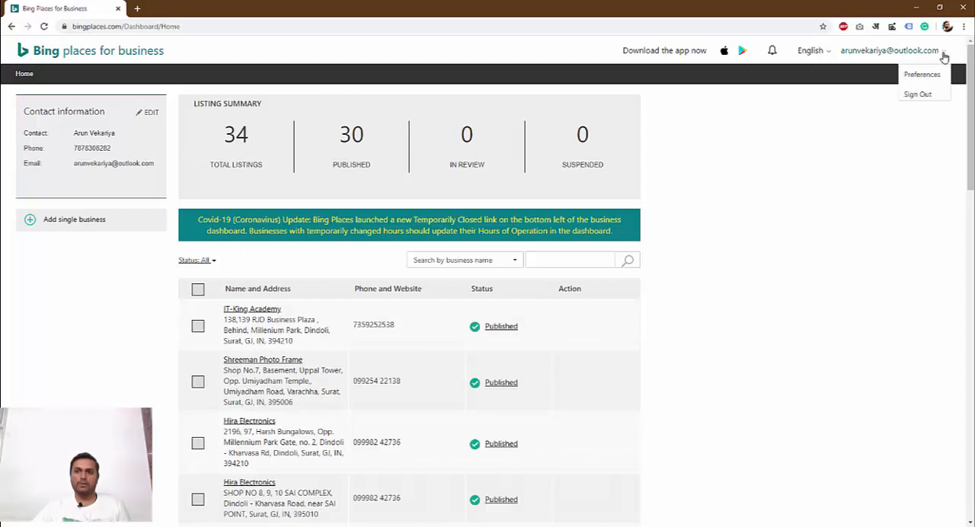
left_click(834, 120)
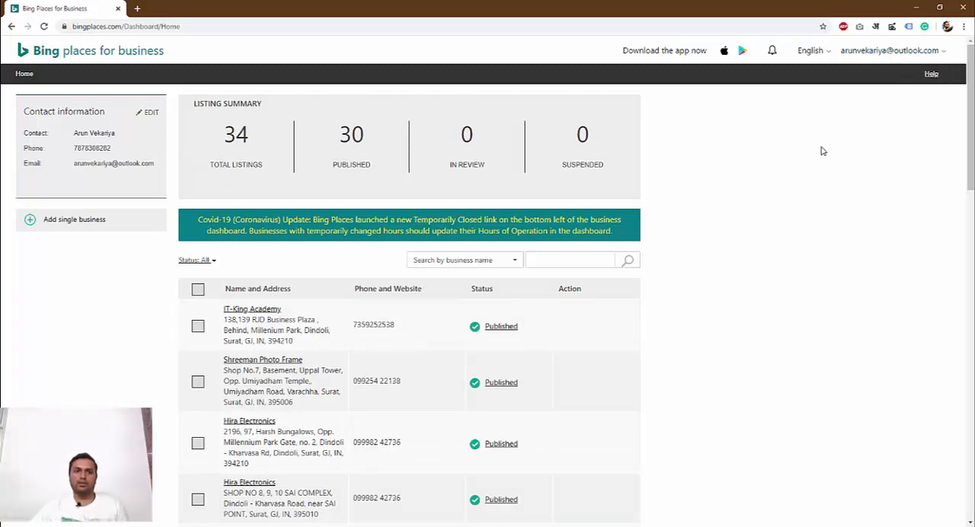
left_click(933, 54)
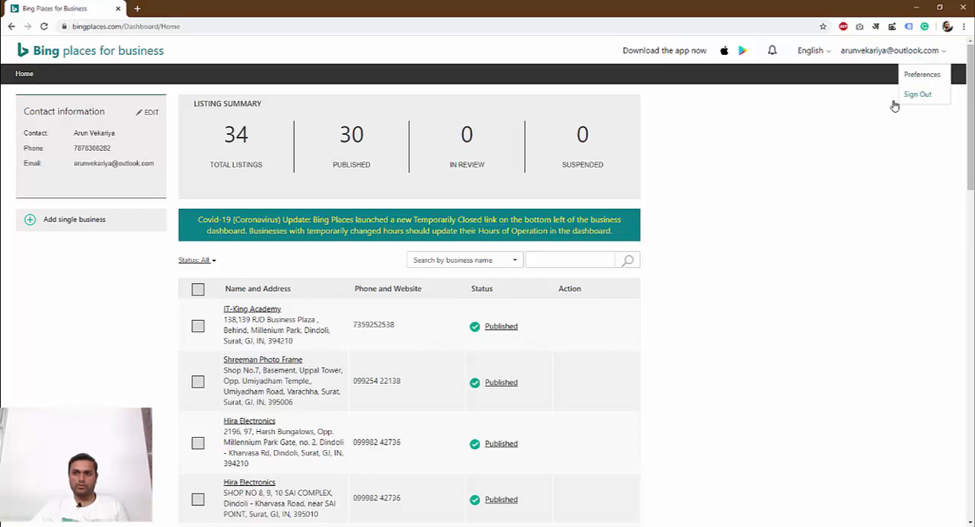
left_click(774, 153)
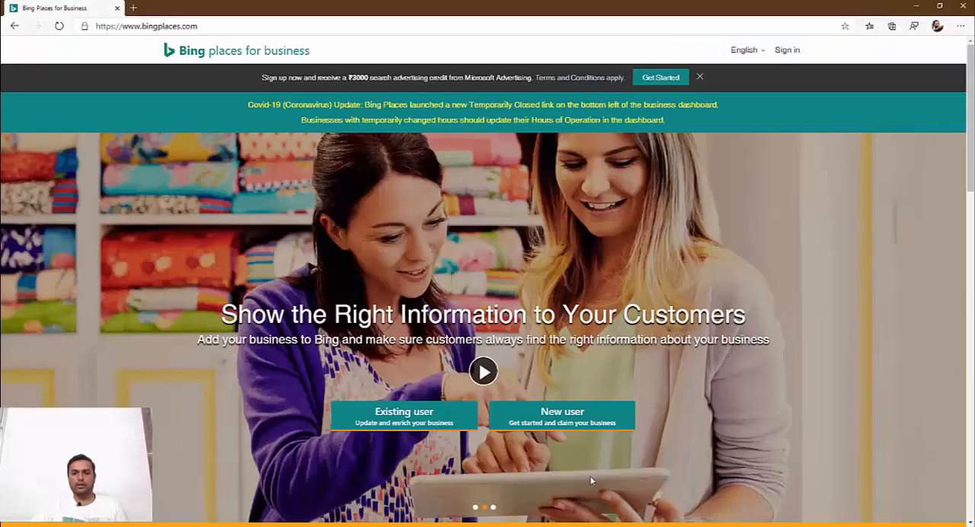
- Enter the Bing Places site as a new user and review the Google My Business import and manual listing options
left_click(568, 422)
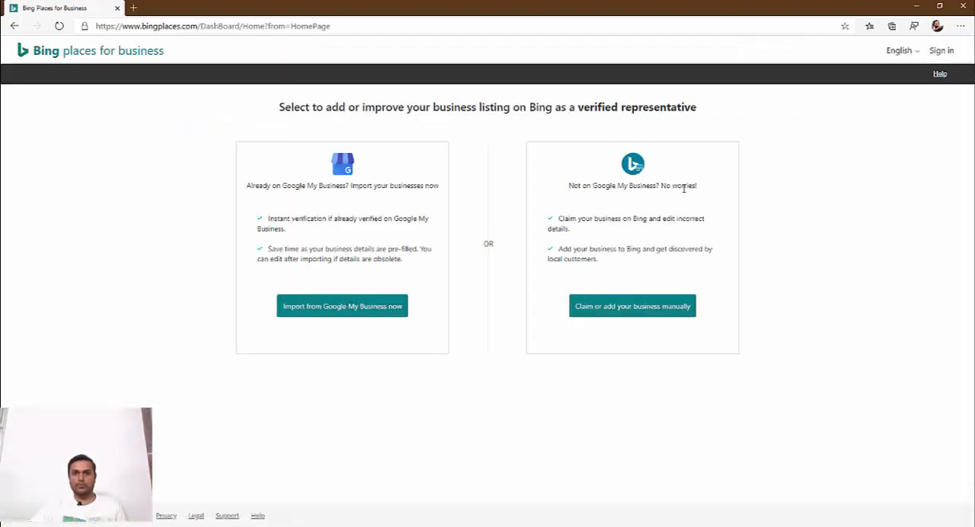
triple_click(287, 186)
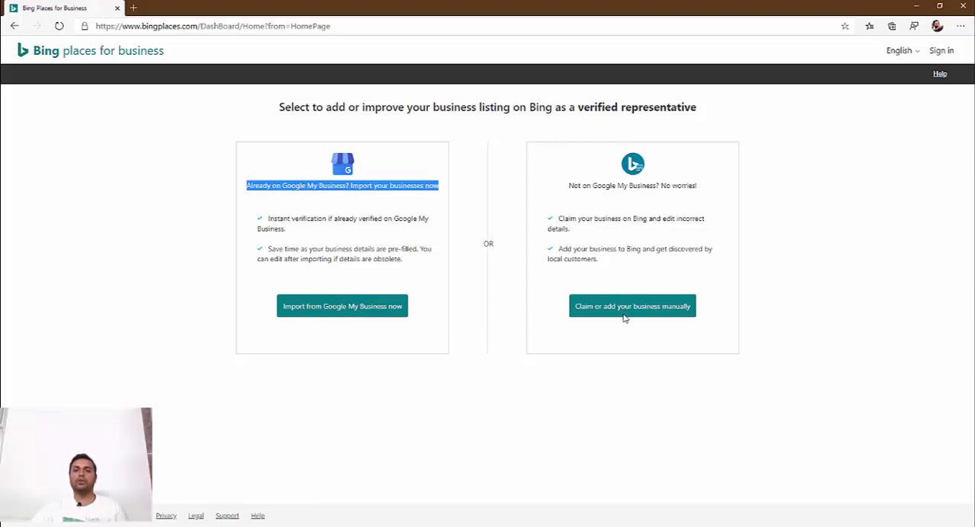
left_click(672, 281)
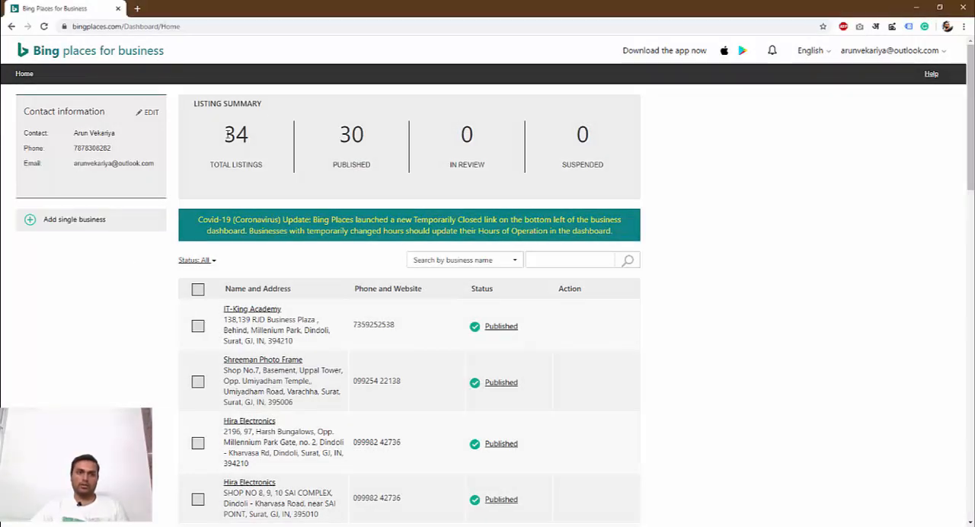
- Review the total and published listing counts on the dashboard and start adding a single business
left_click_drag(227, 134, 262, 134)
left_click_drag(369, 135, 344, 134)
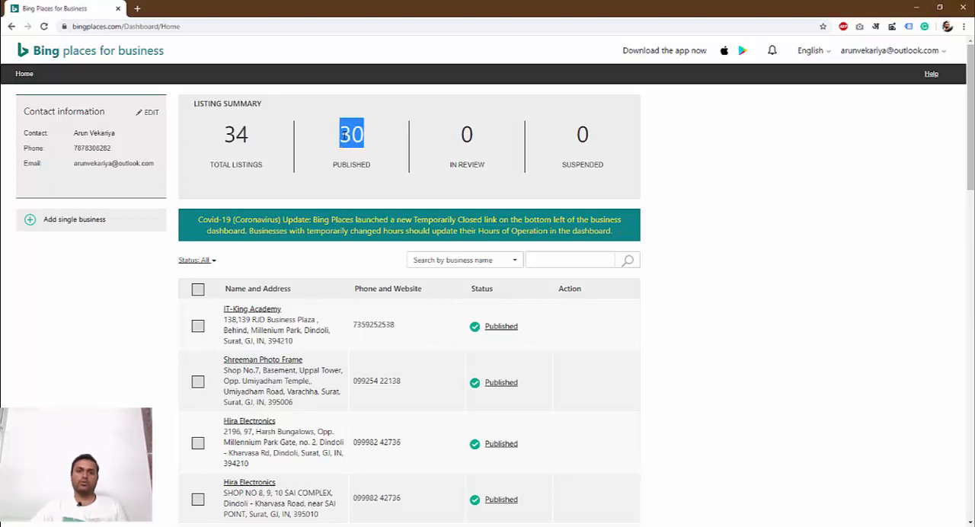
left_click(111, 230)
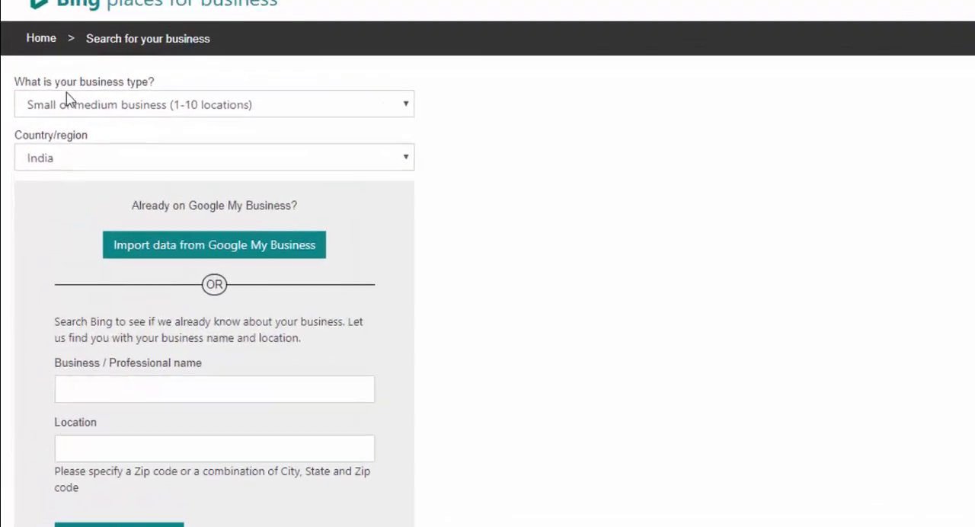
- Review the available business types and choose Small or medium business (1-10 locations)
left_click(251, 107)
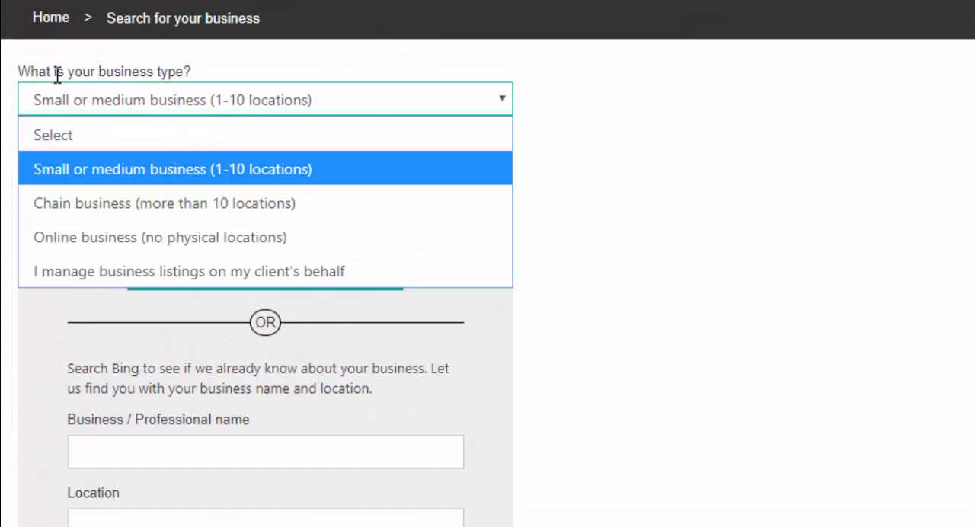
left_click(121, 74)
triple_click(121, 74)
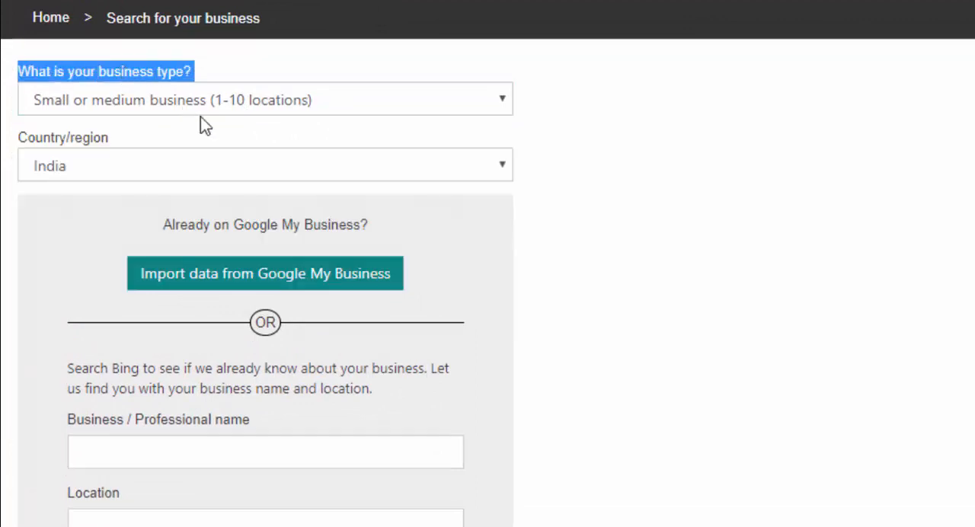
left_click(232, 107)
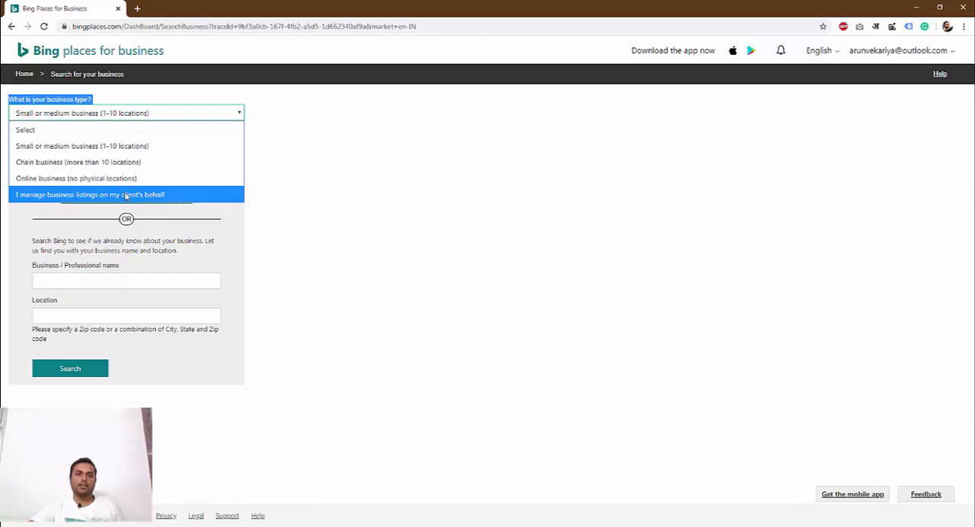
left_click(179, 146)
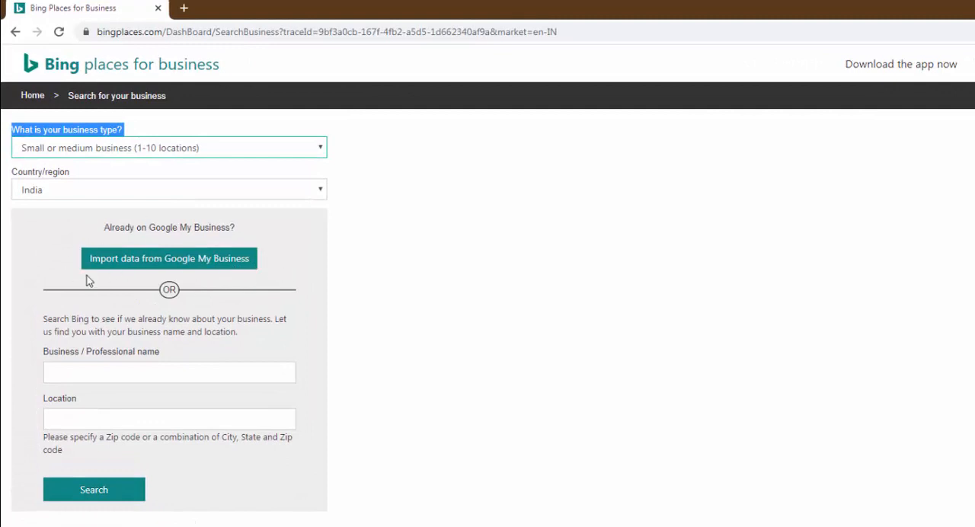
- Search Bing for the business name "Payal Creation" and proceed to the form for adding a new business
left_click(154, 370)
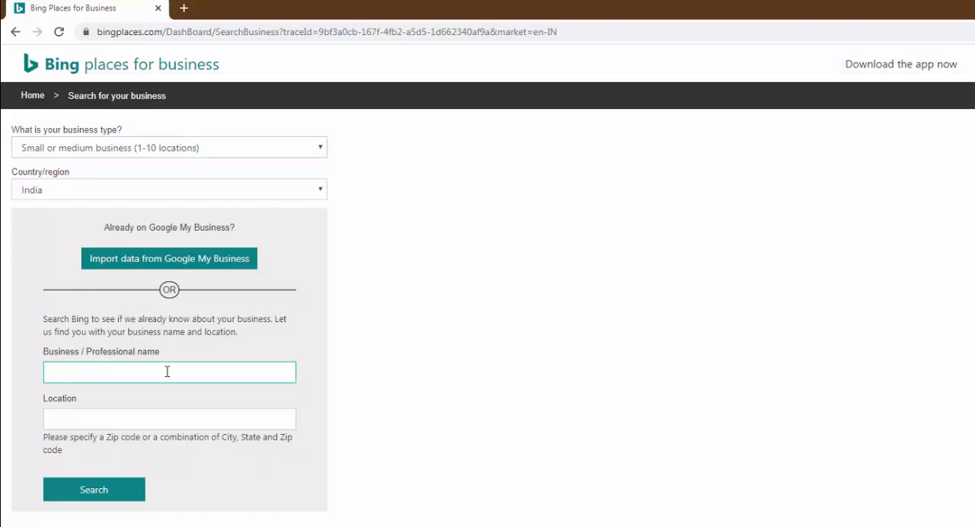
type("Payal Creation")
key("Tab")
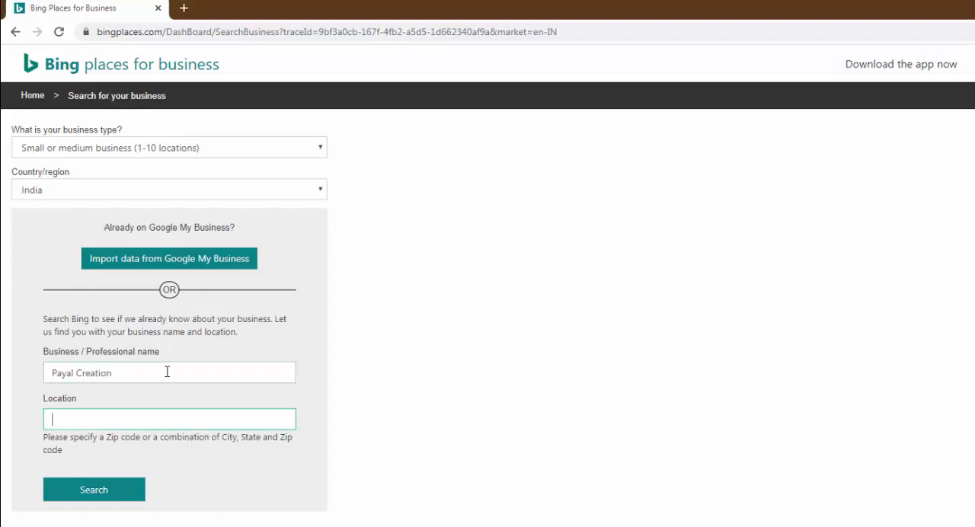
key("Return")
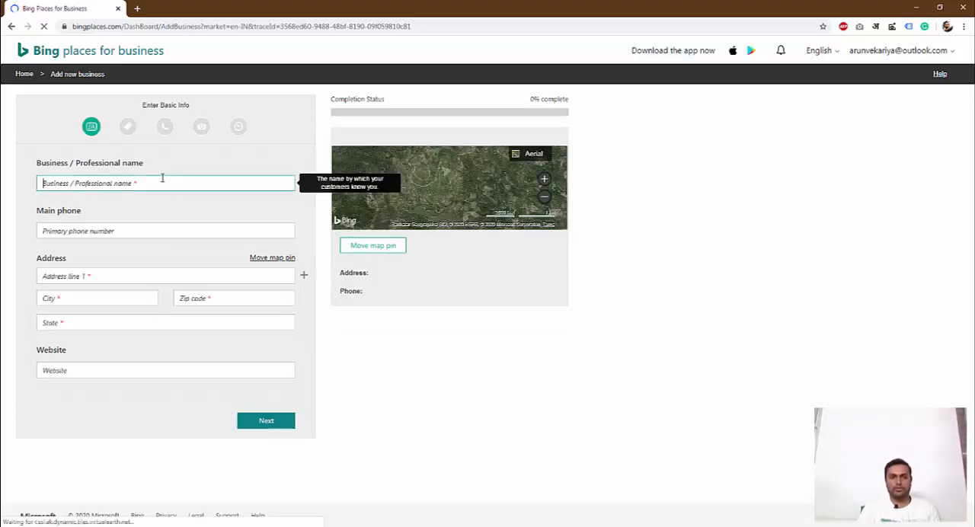
- Enter Payal Creation as the business name and fill in the main phone number
type("Paya")
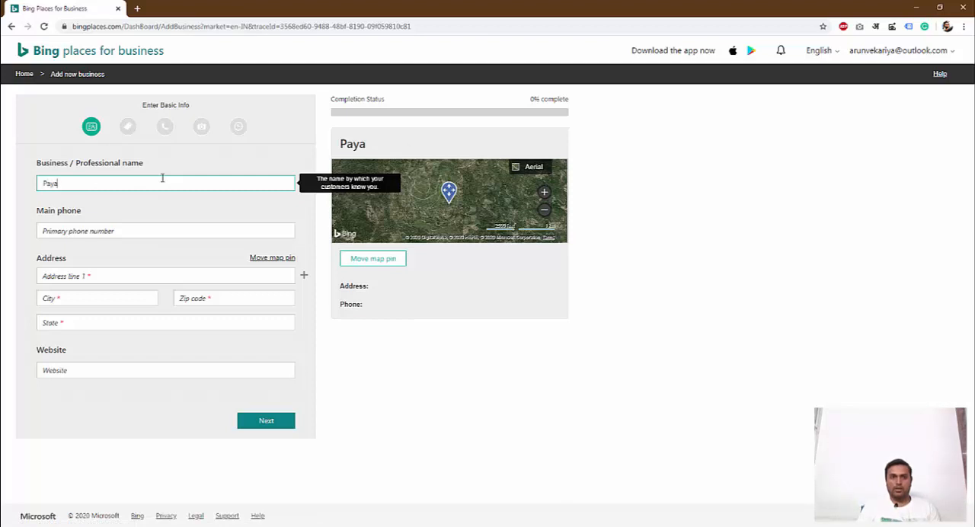
type("l C")
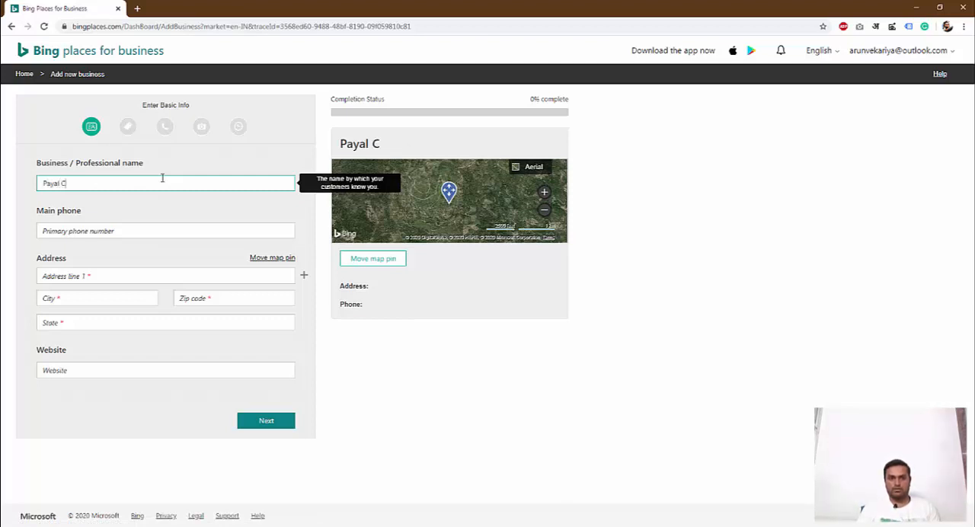
type("reation")
key("Tab")
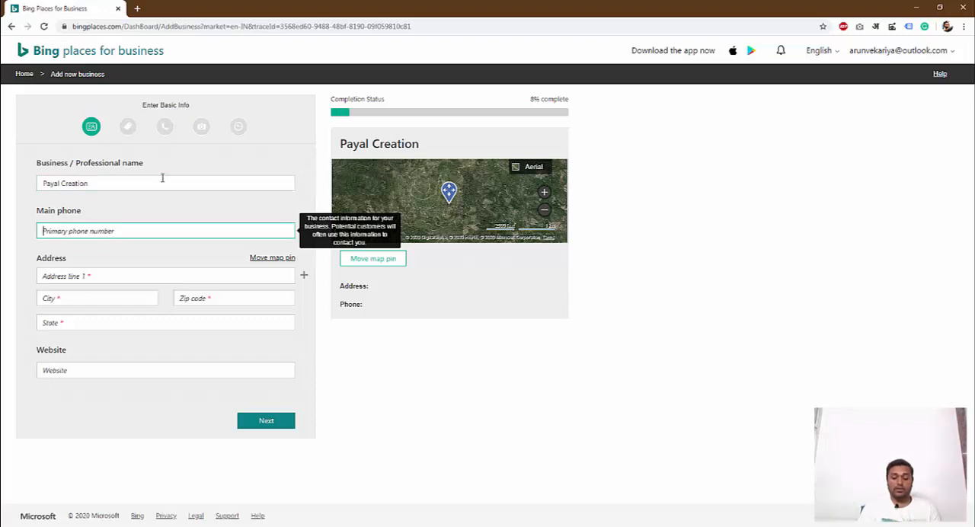
key("Tab")
- Fill in the business address with its address line, city, zip code and state
type("Sura")
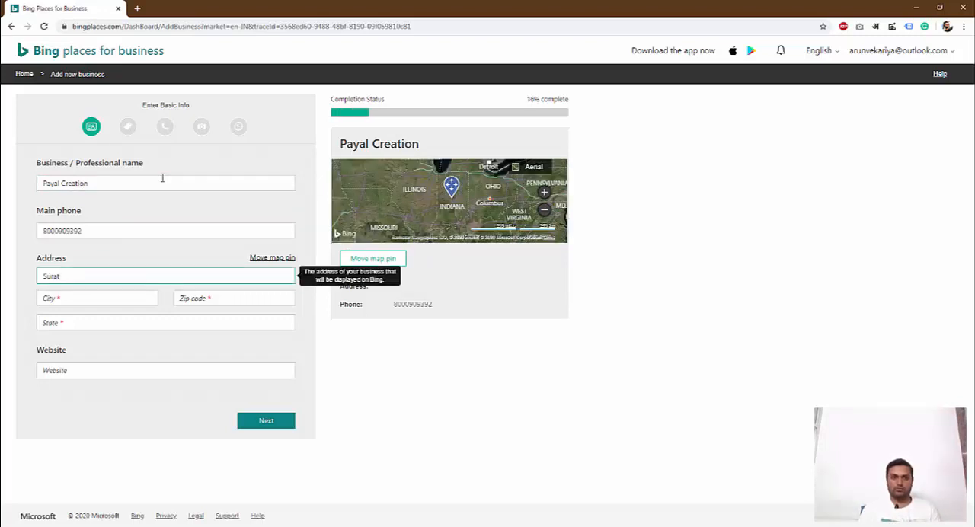
key("Tab")
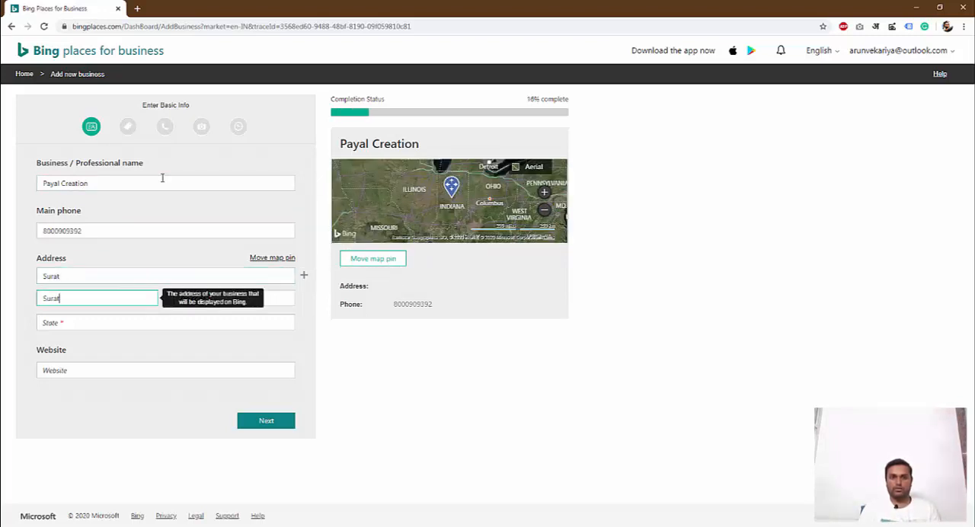
key("Tab")
type("3")
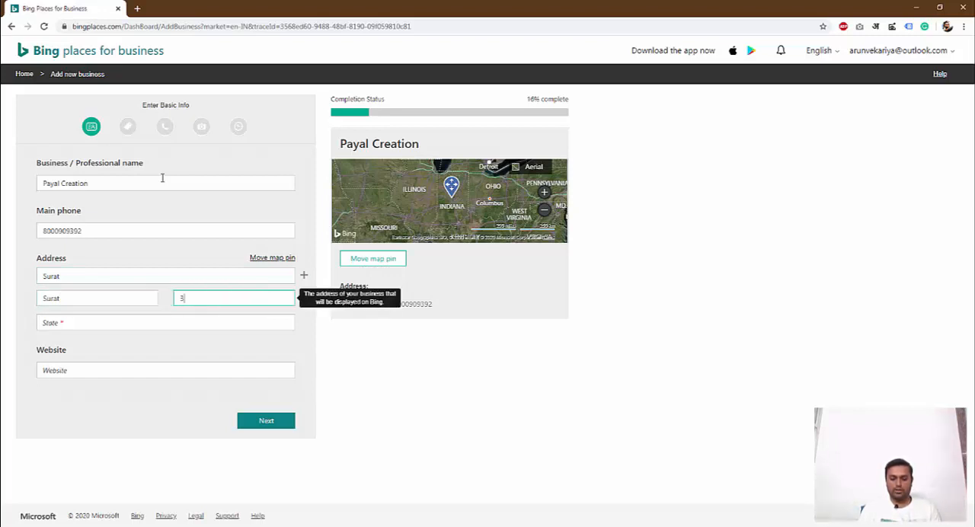
type("95010")
key("Tab")
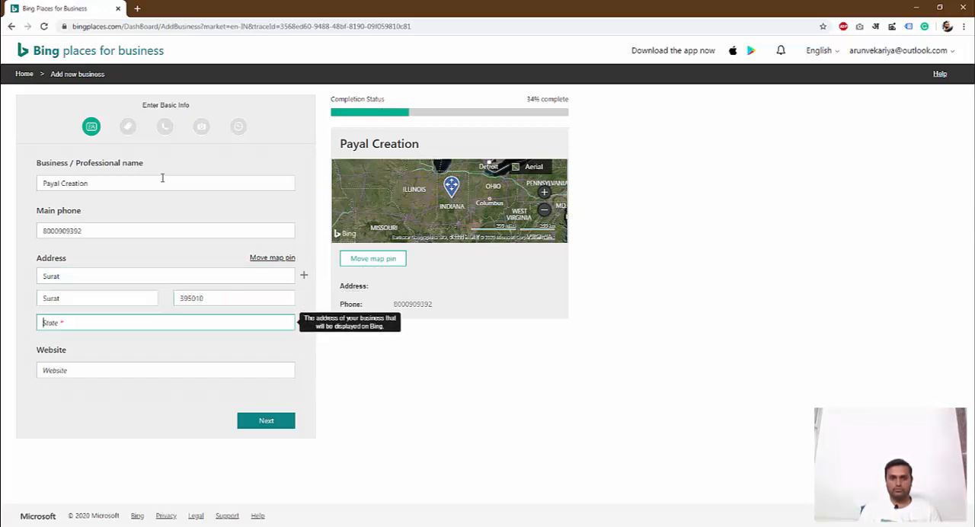
type("Gujarat")
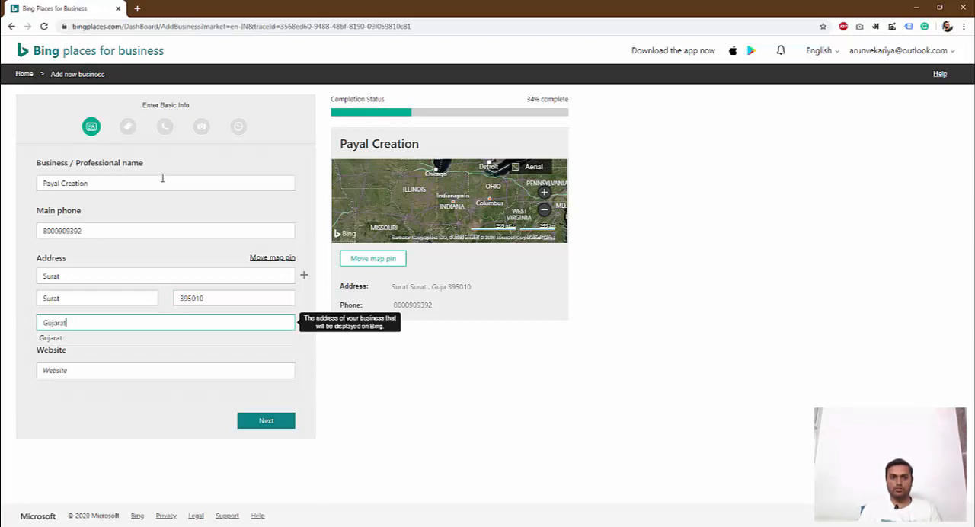
key("Tab")
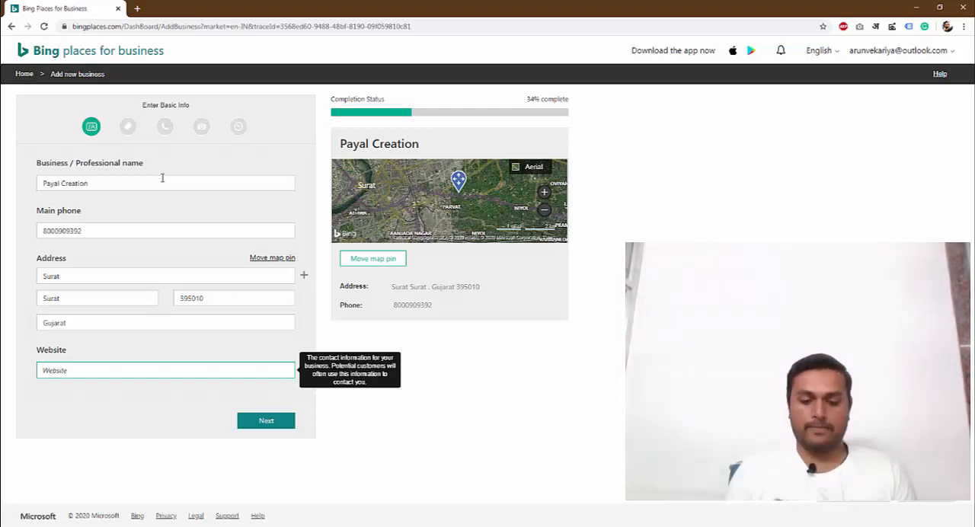
type("www.payal")
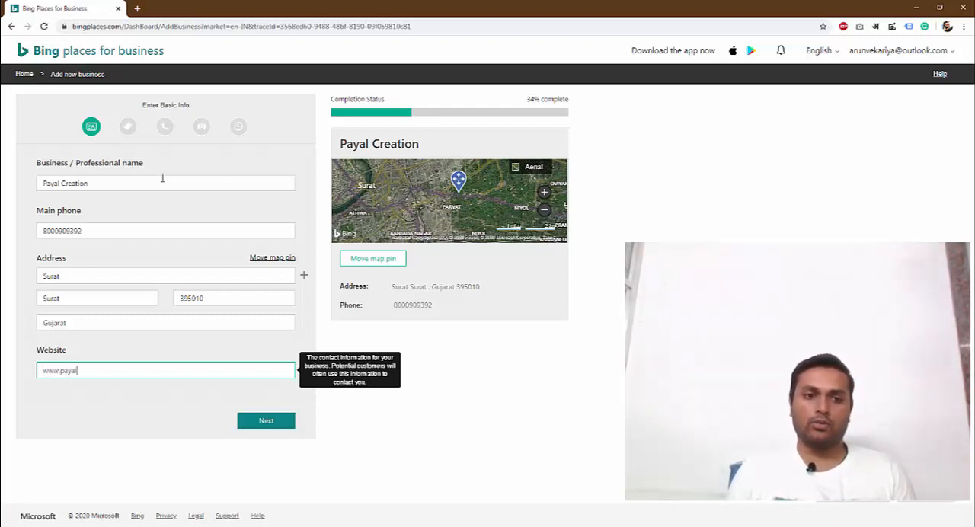
type("creation.com")
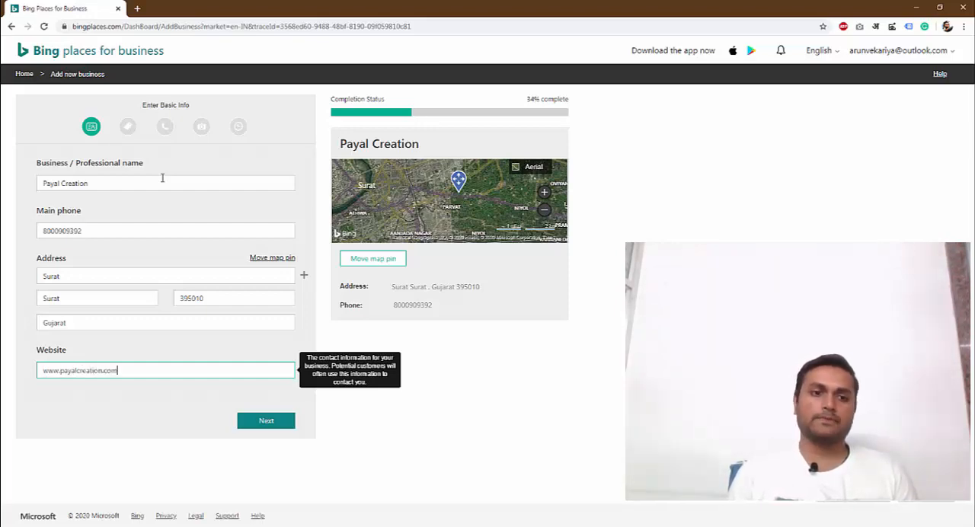
key("Return")
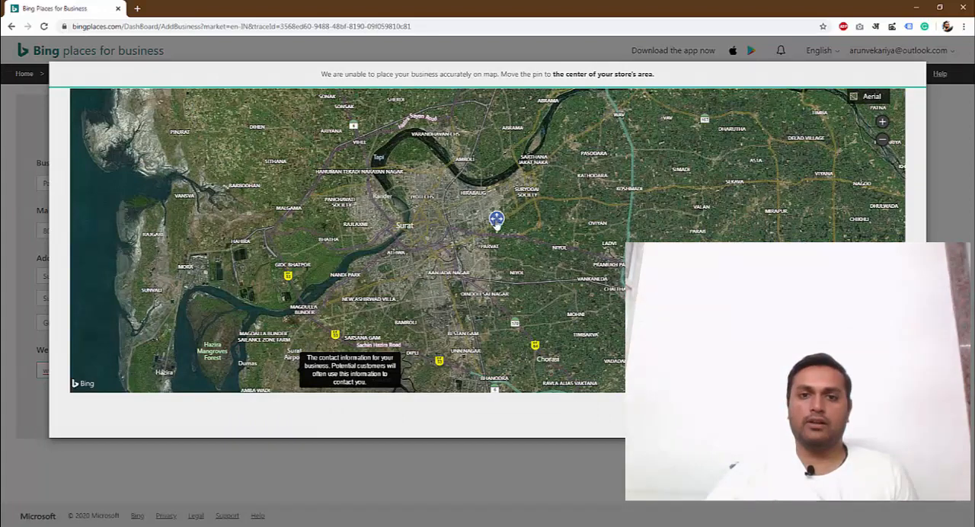
- Move the map pin to the store's area in Surat, just south of the Tapi river
left_click(474, 207)
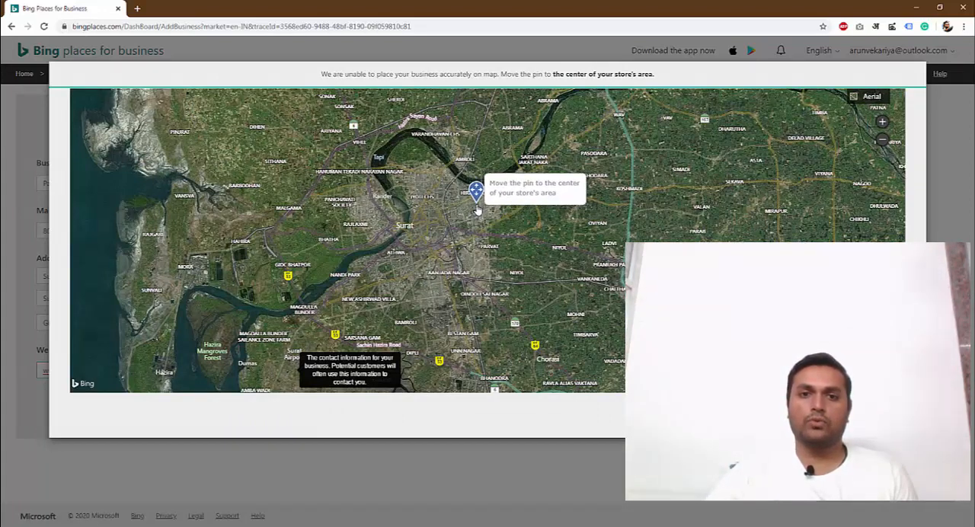
scroll(478, 212, "up", 2)
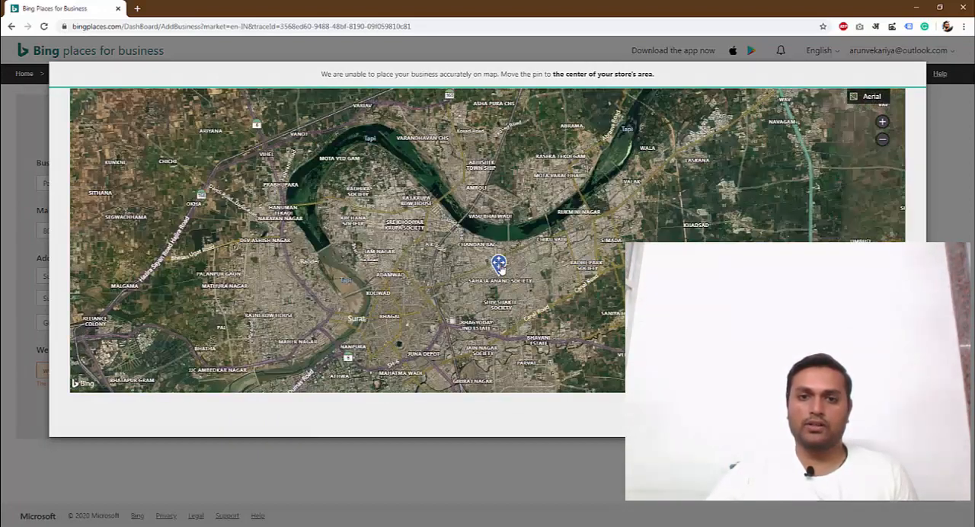
left_click(513, 263)
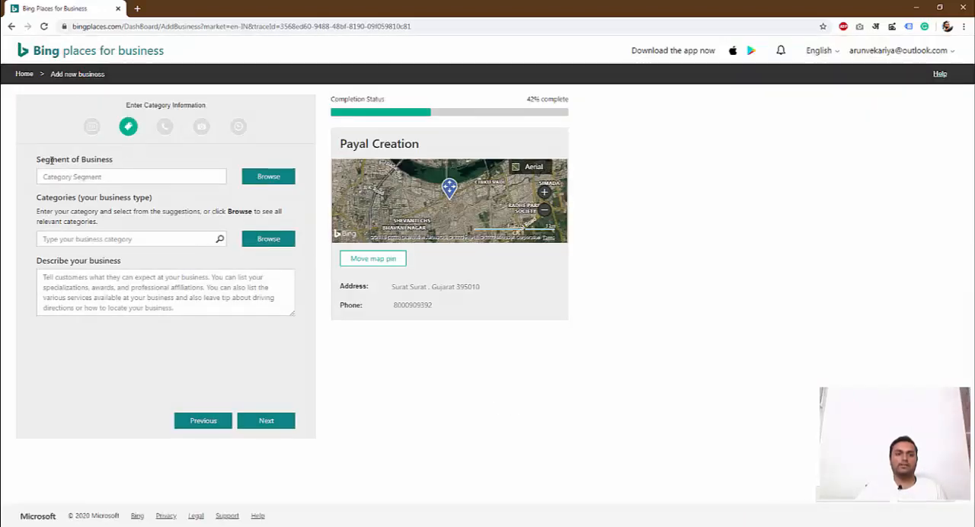
- Review the available business segments and set the segment of business to Retail
left_click_drag(36, 160, 113, 160)
triple_click(147, 106)
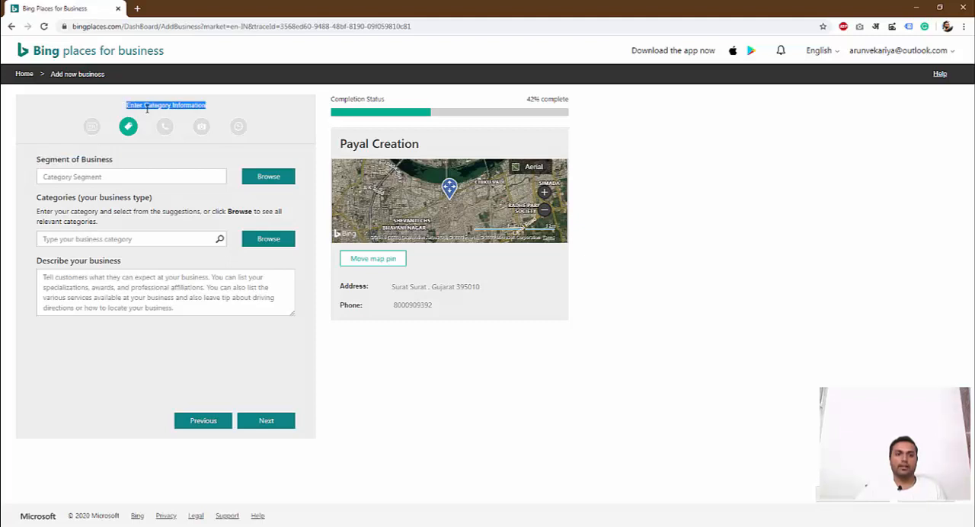
left_click(191, 181)
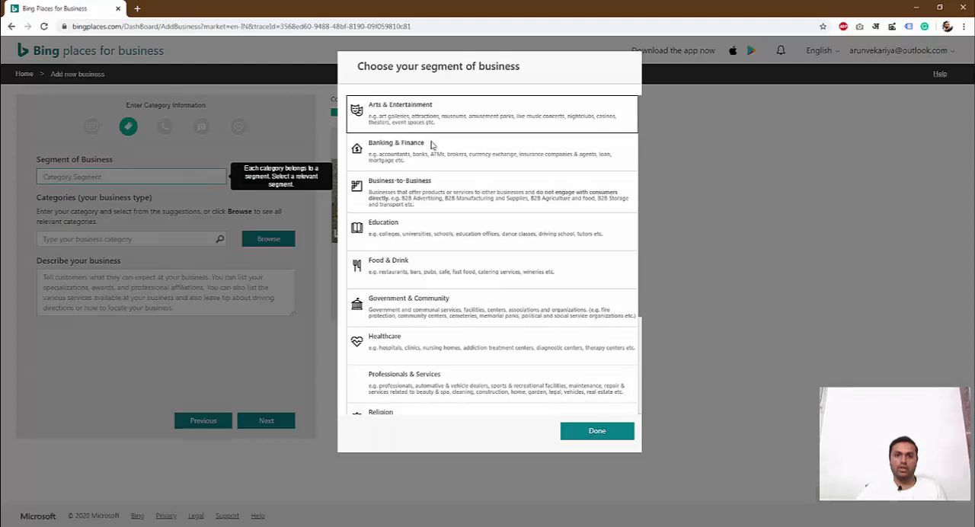
scroll(429, 378, "down", 3)
scroll(429, 277, "up", 3)
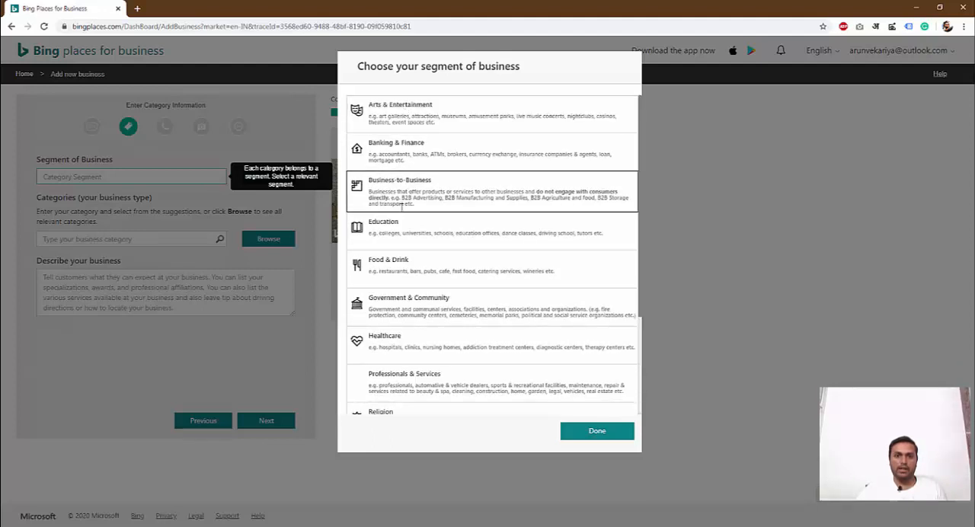
scroll(392, 252, "down", 3)
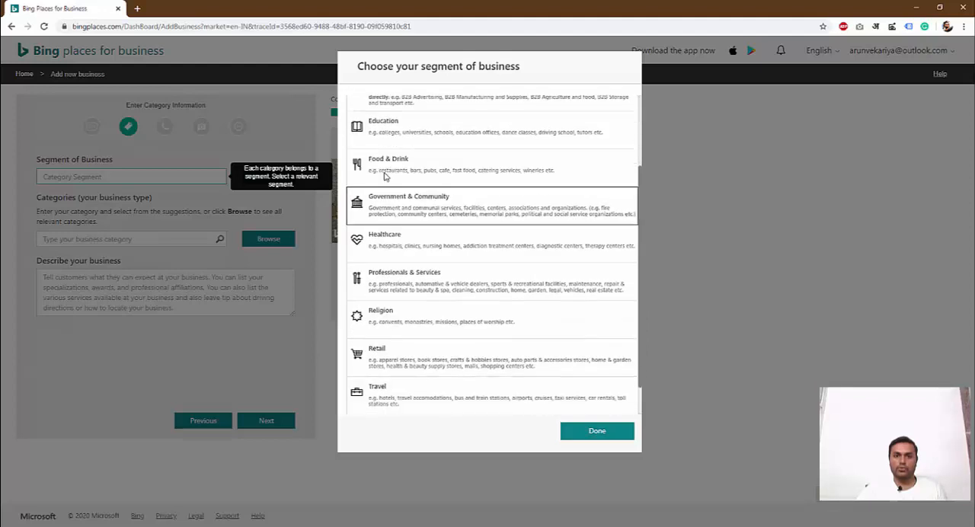
scroll(414, 285, "down", 1)
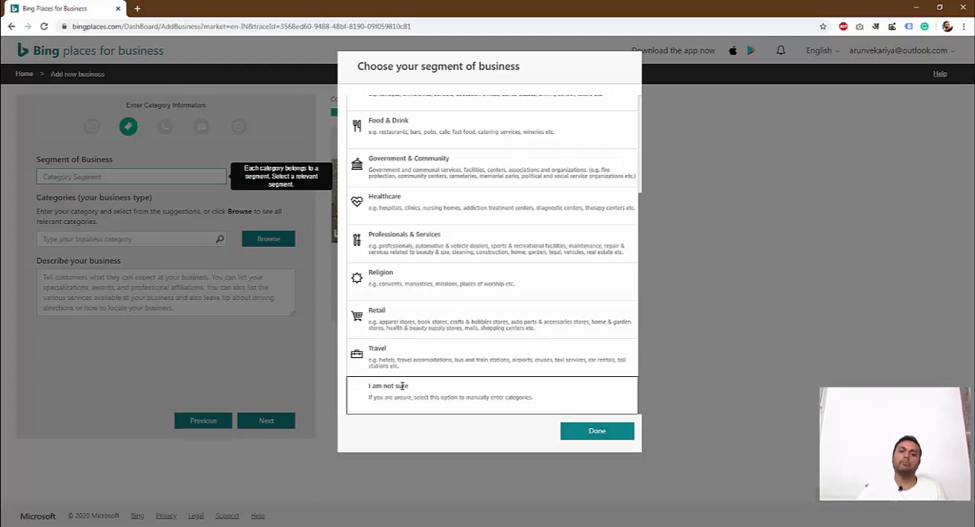
left_click(407, 329)
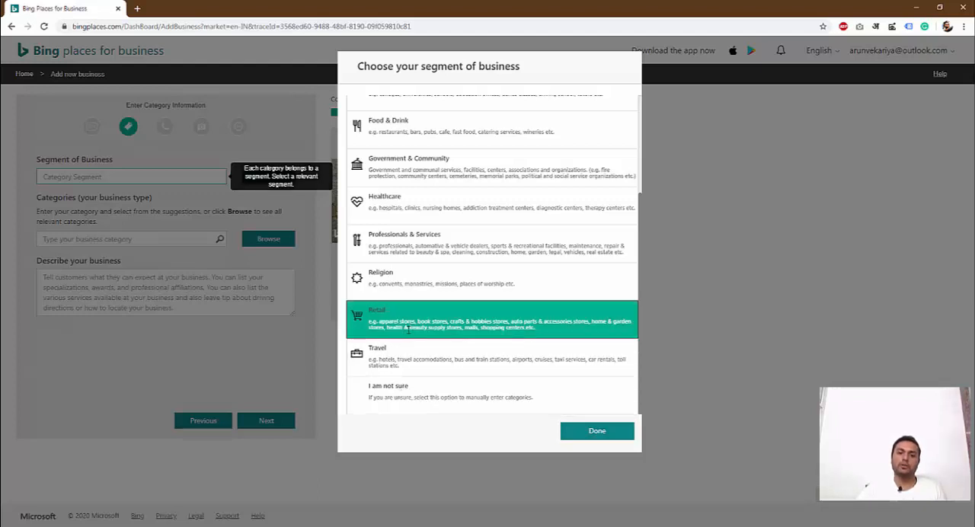
left_click(597, 431)
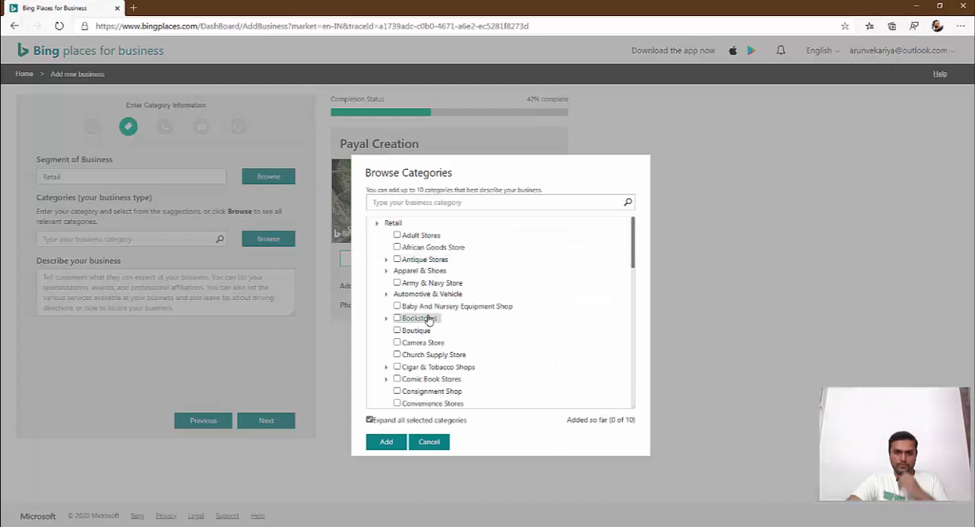
- Add Crafts & Hobbies and General Store as the business categories from the Retail segment
scroll(427, 320, "down", 2)
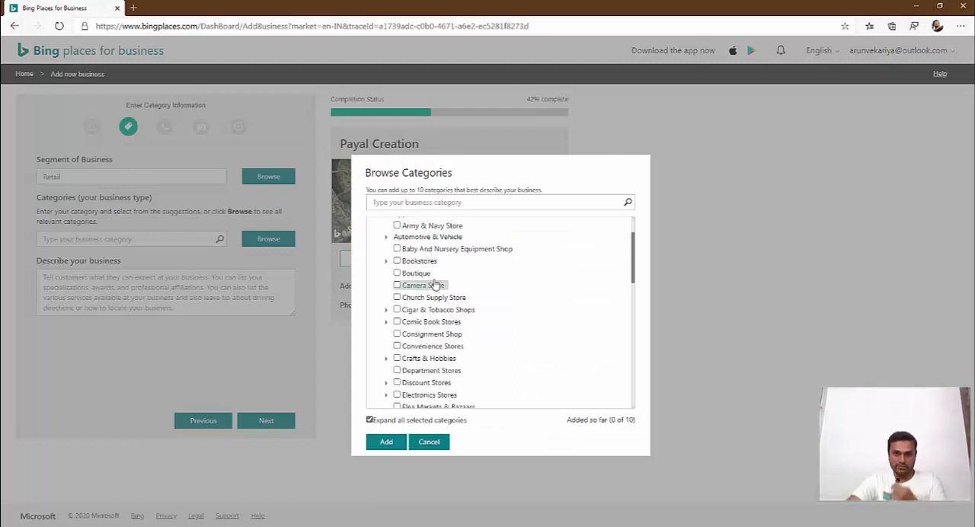
scroll(457, 320, "down", 1)
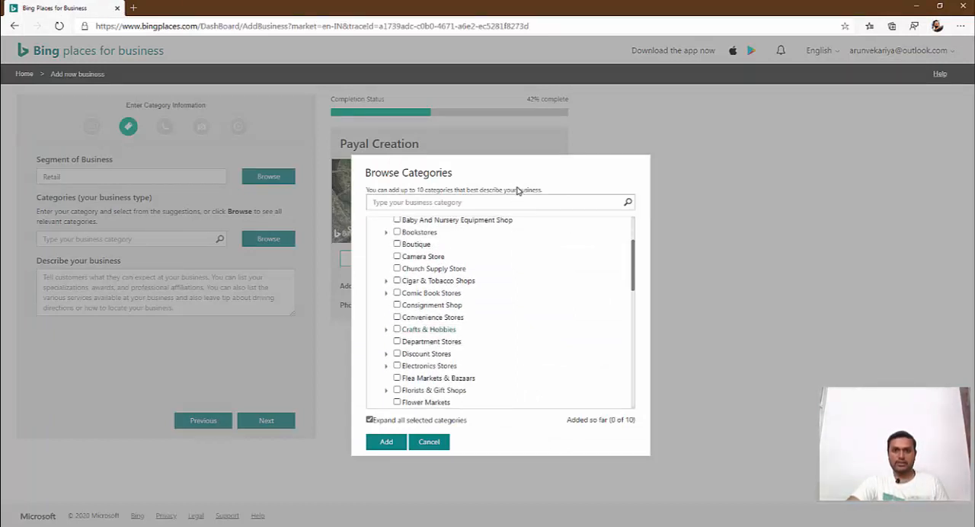
left_click(451, 330)
left_click(397, 330)
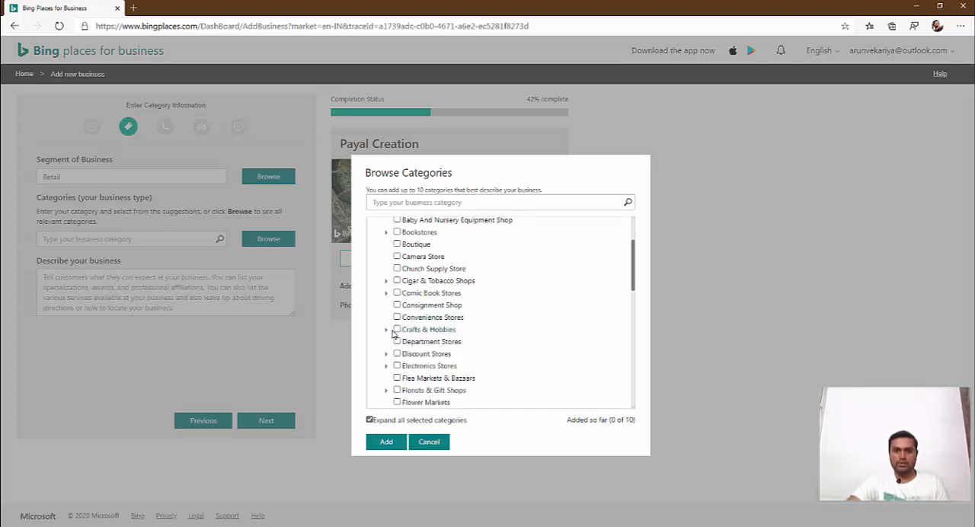
scroll(398, 390, "down", 1)
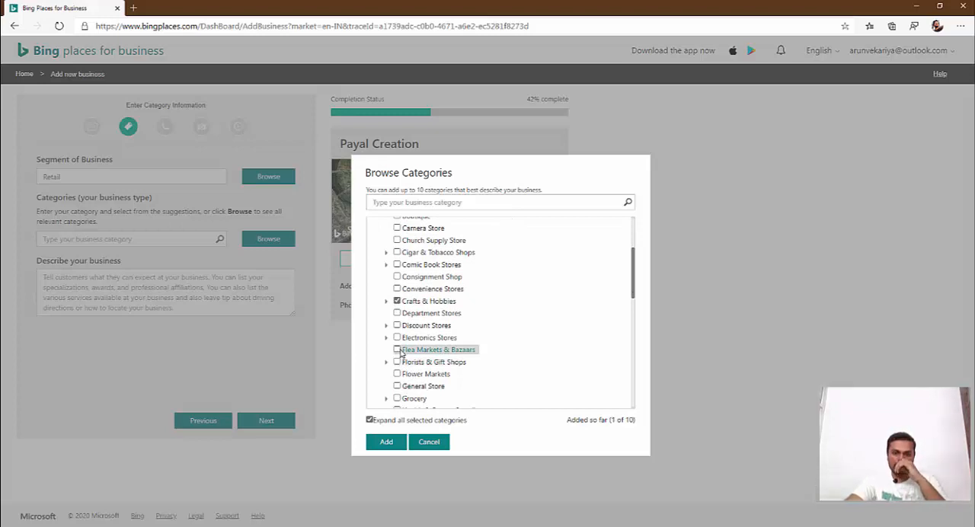
scroll(415, 373, "down", 3)
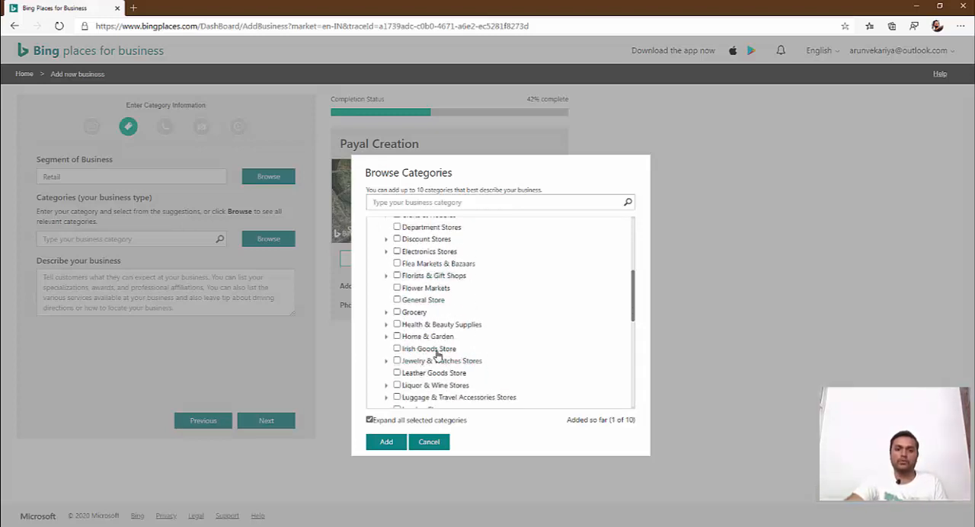
scroll(431, 407, "down", 2)
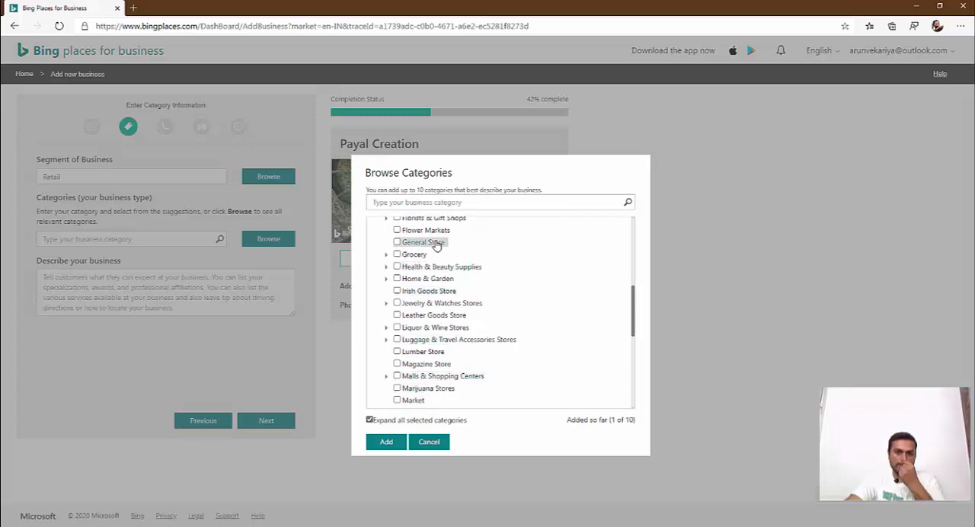
left_click(397, 242)
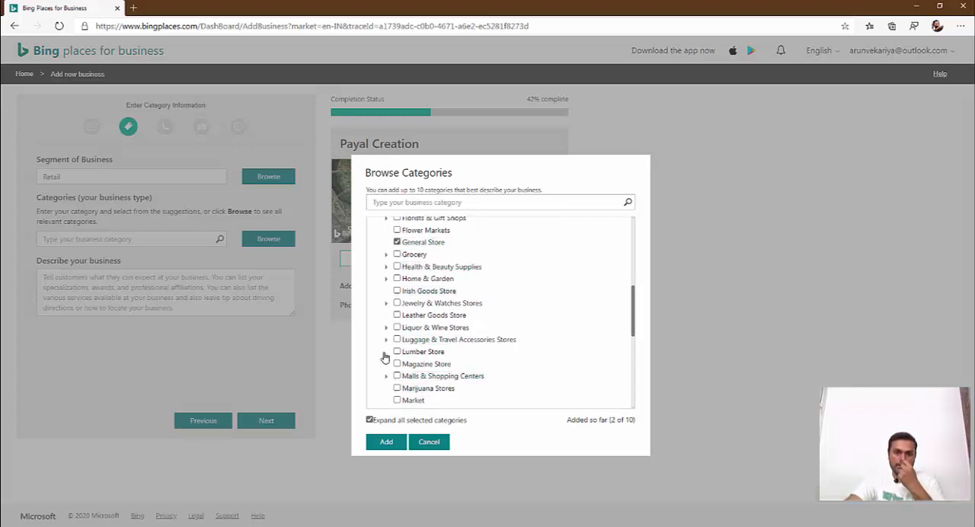
left_click(385, 442)
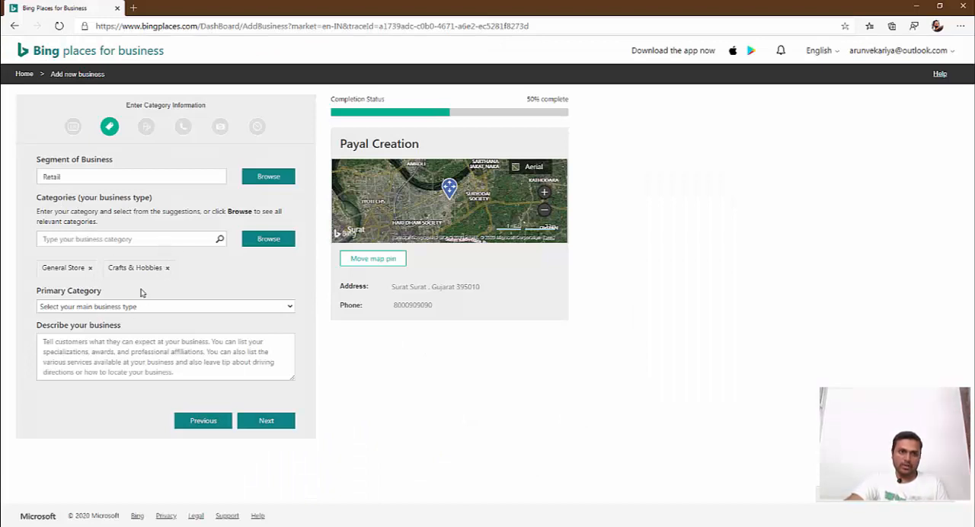
- Set the primary category to Crafts & Hobbies and continue to the additional business details without a description
left_click(253, 307)
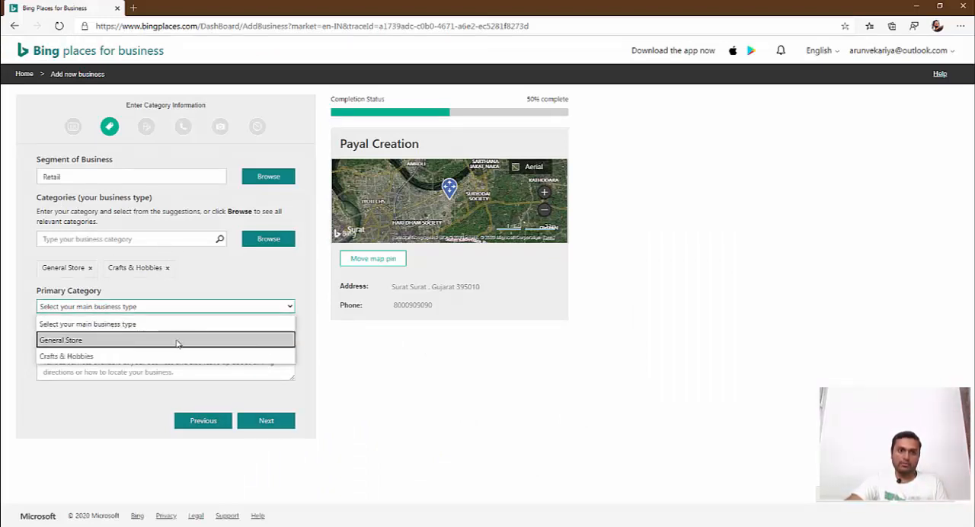
left_click(161, 355)
left_click(120, 360)
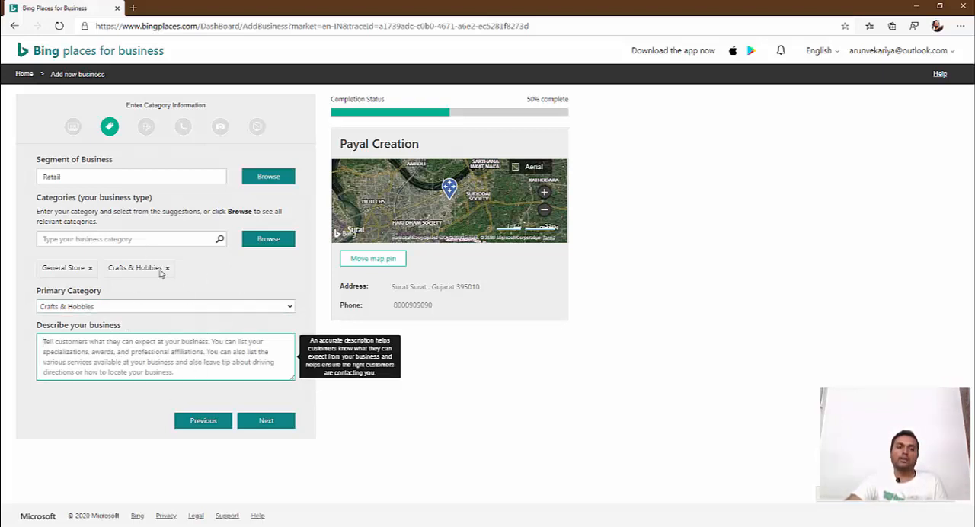
left_click(266, 423)
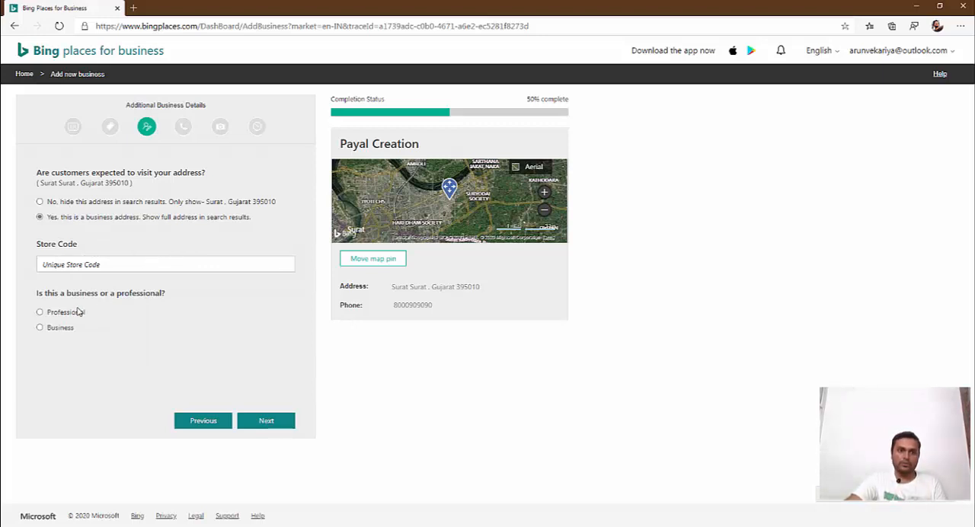
- Mark the listing as Professional and continue to the contact details
left_click(44, 331)
left_click(41, 313)
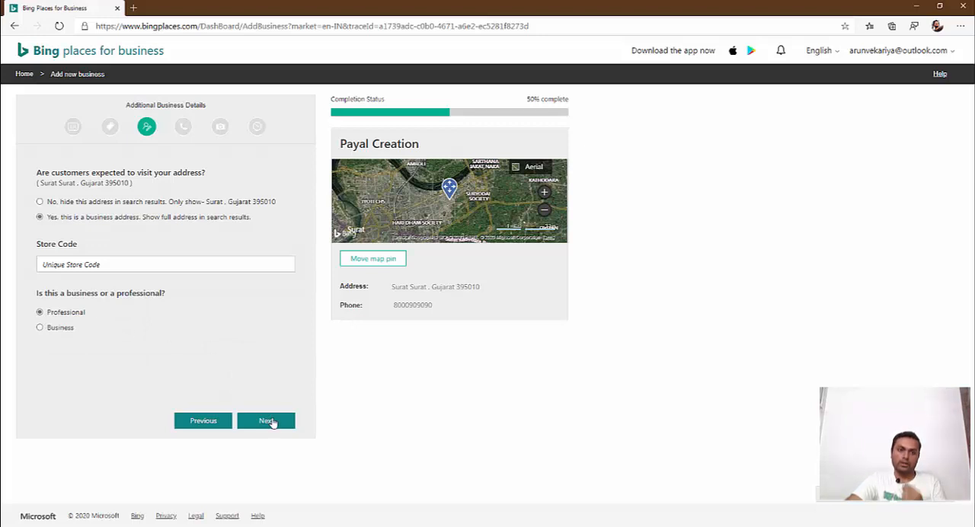
left_click(266, 421)
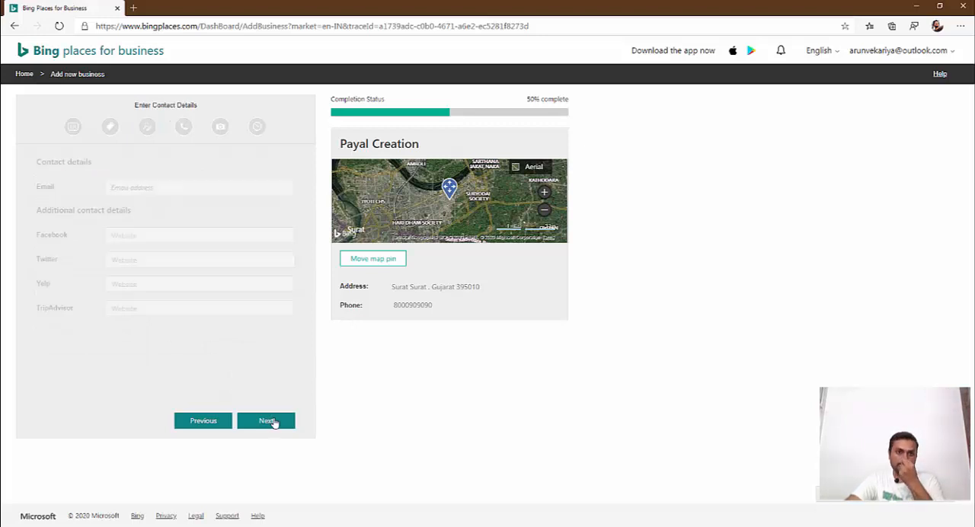
- Enter the business's contact e-mail address in the contact details
left_click(203, 189)
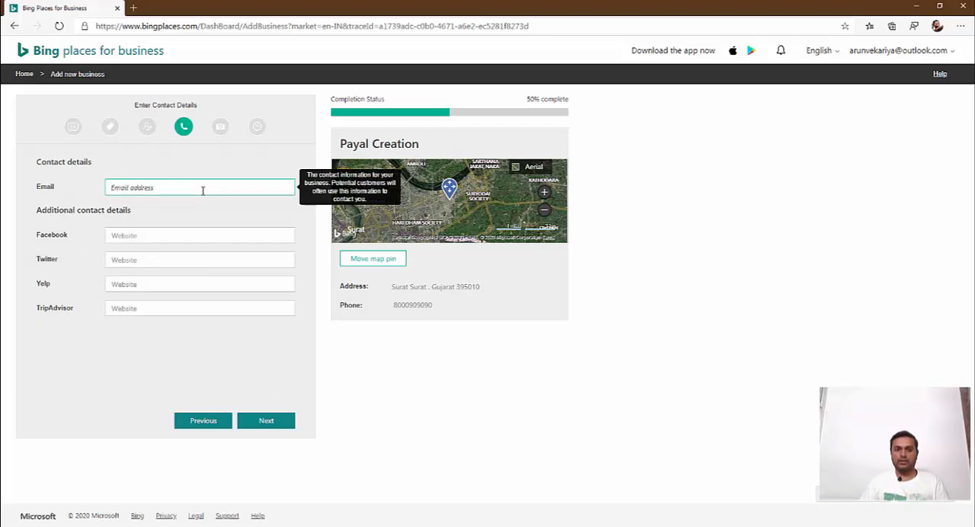
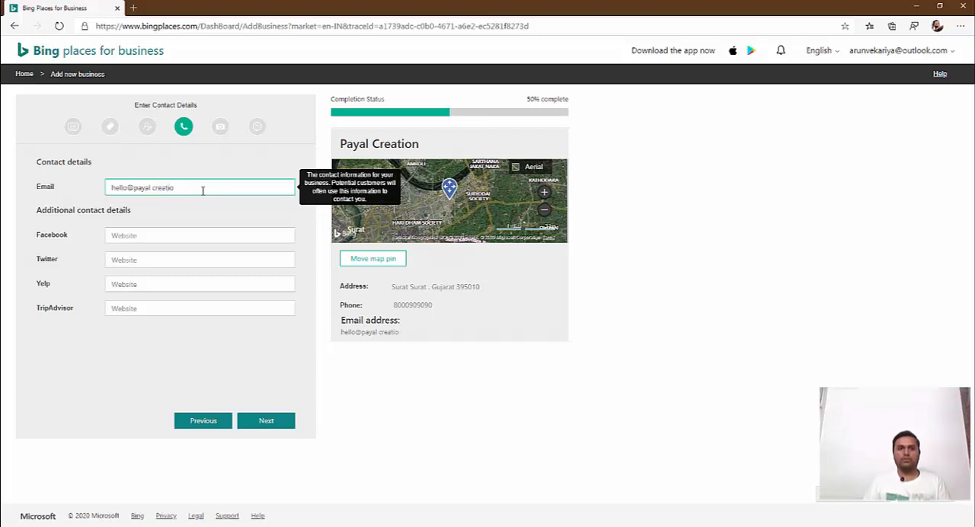
key("ctrl+Left")
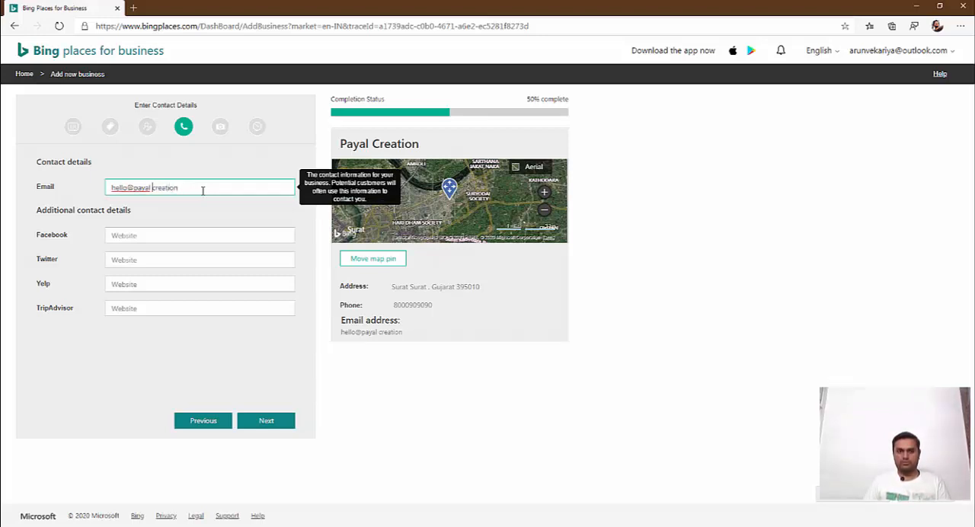
key("End")
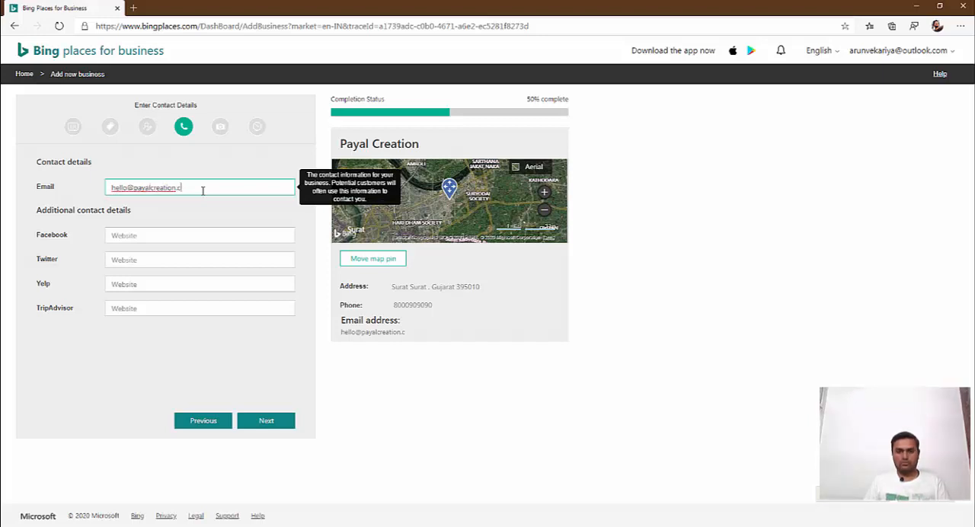
- Leave the Facebook, Twitter, Yelp and TripAdvisor links empty and continue to the business photos
key("Tab")
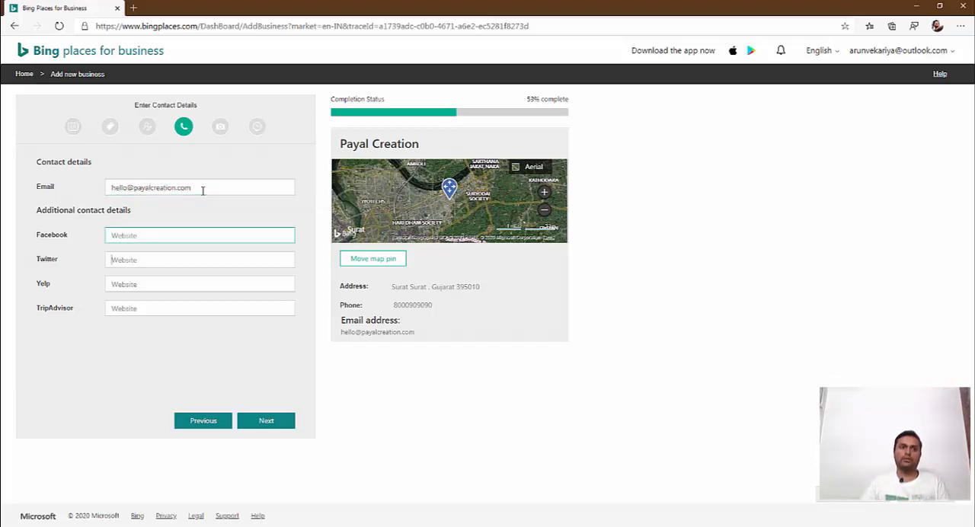
key("Tab")
key("Tab")
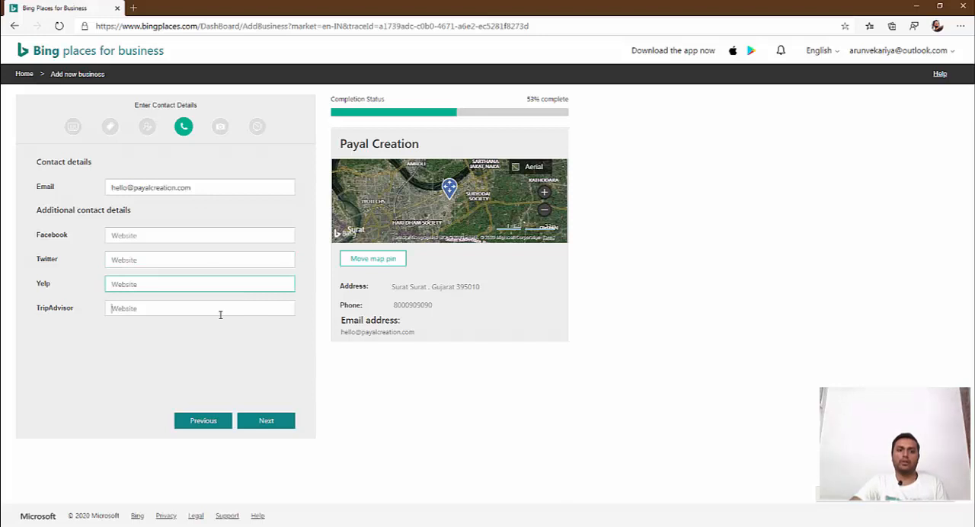
left_click(220, 315)
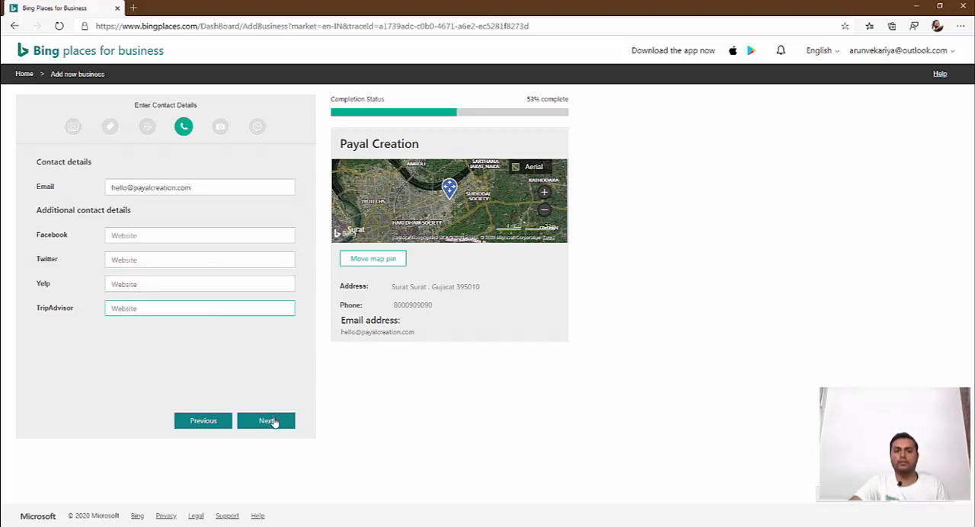
left_click(268, 420)
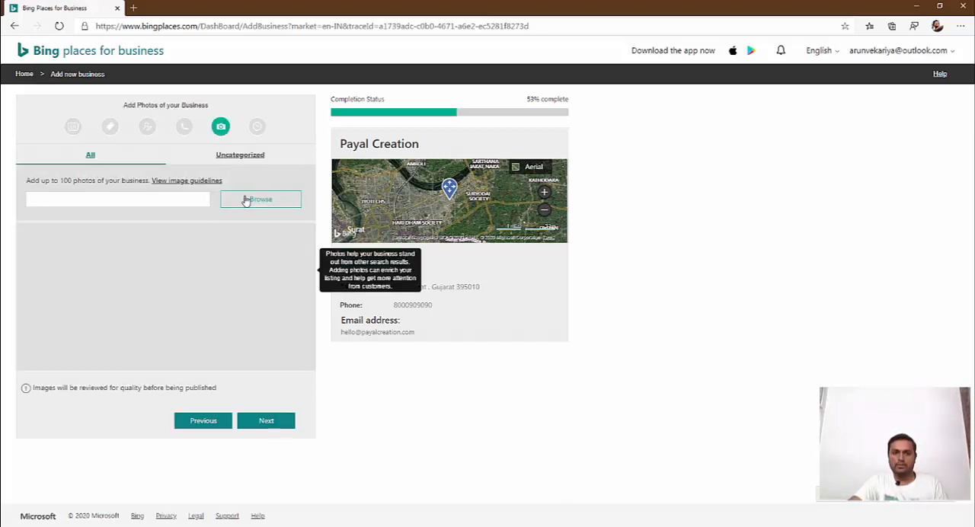
- Upload the Facebook logo image from the Z-Social Media folder in Pictures as a business photo
left_click(247, 201)
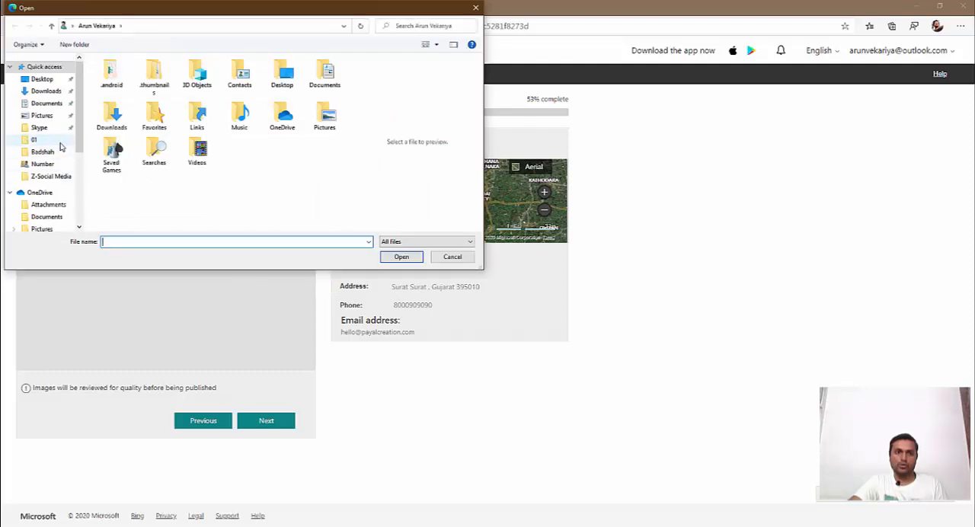
left_click(55, 116)
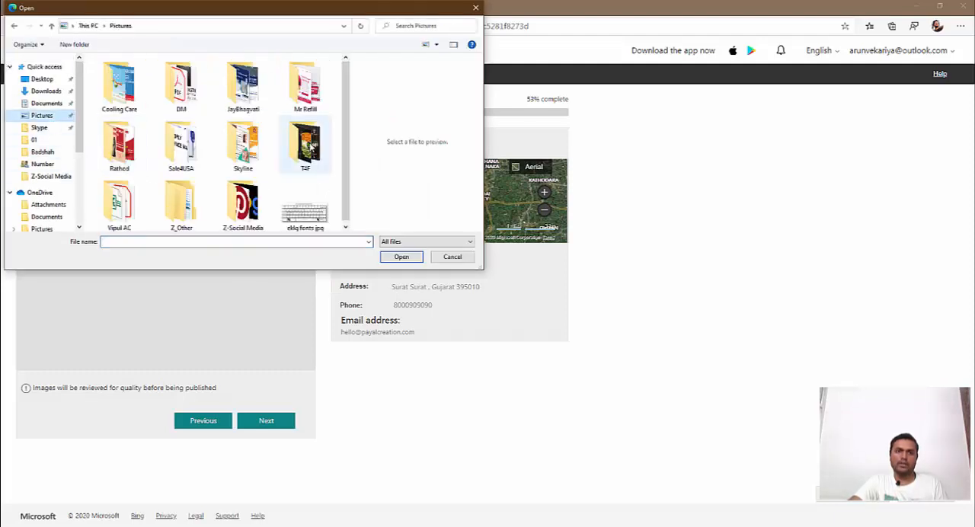
double_click(256, 205)
double_click(119, 81)
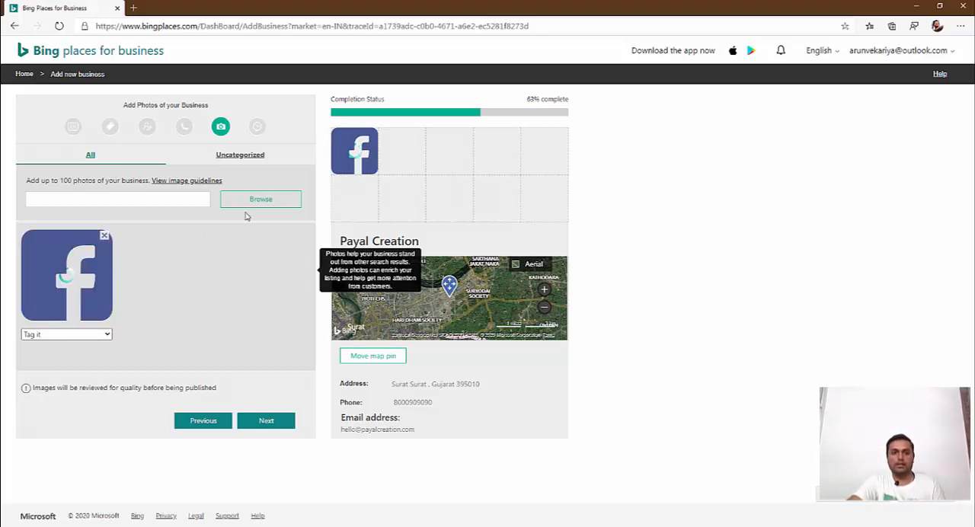
- Tag the uploaded photo as Logo and continue to the working hours
left_click(105, 336)
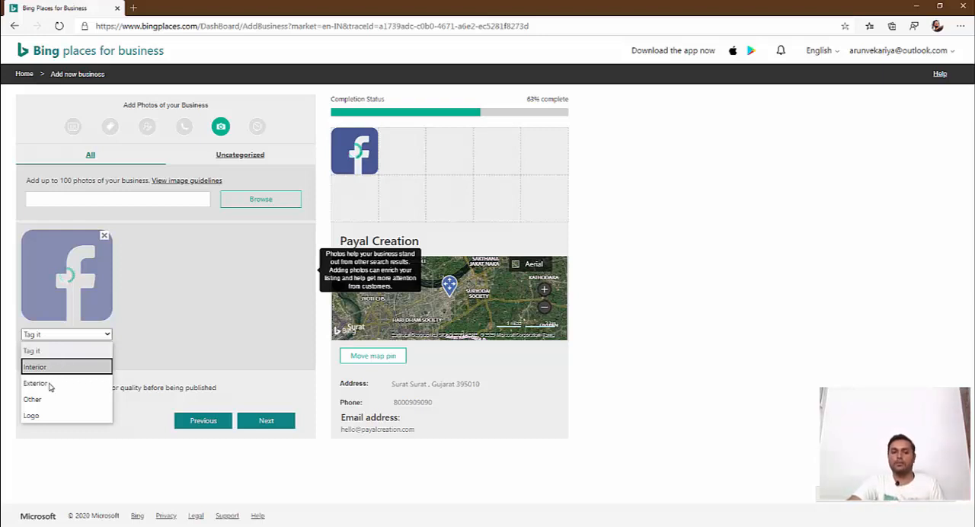
left_click(40, 415)
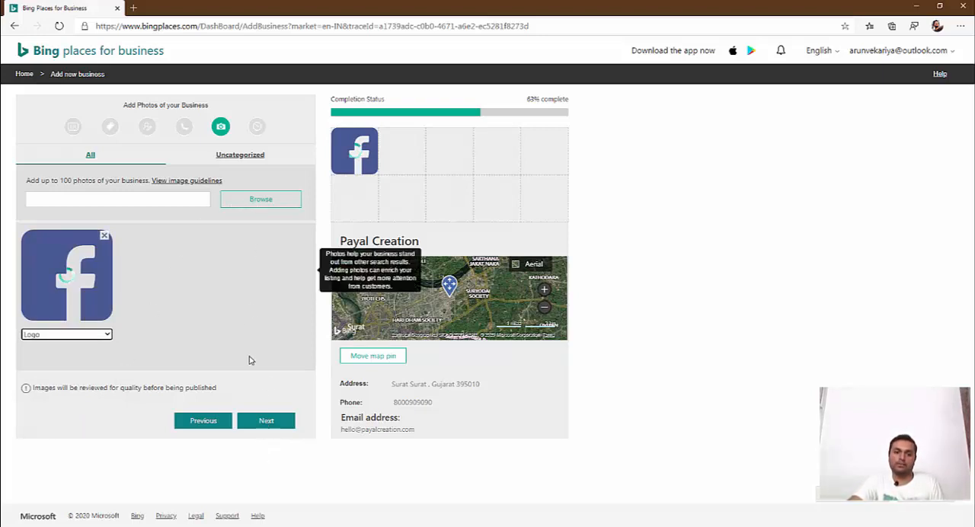
left_click(267, 423)
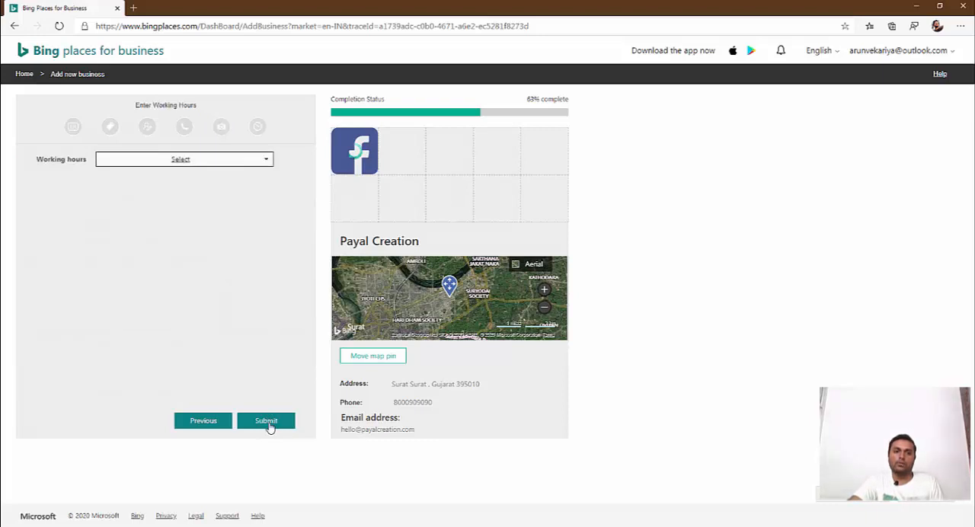
- Set the working hours to Skip and submit the new business listing
left_click(249, 162)
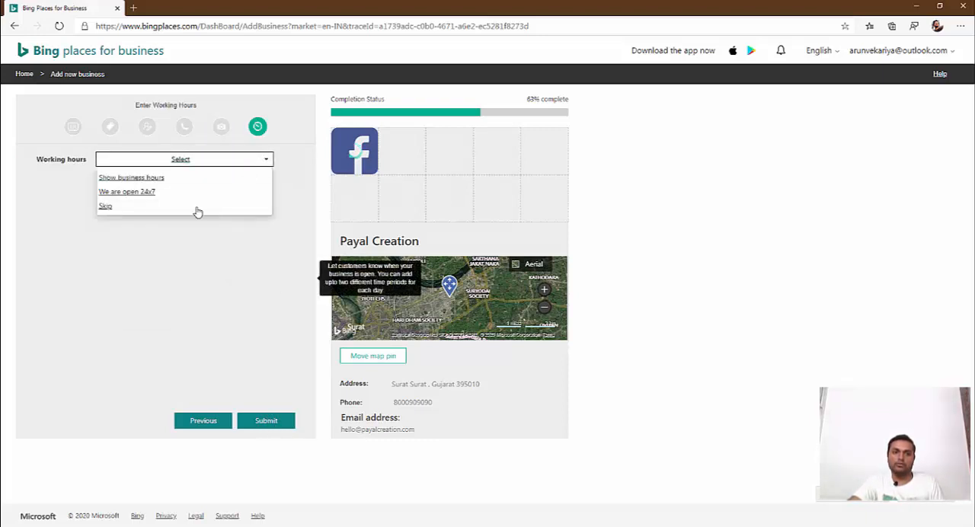
left_click(111, 207)
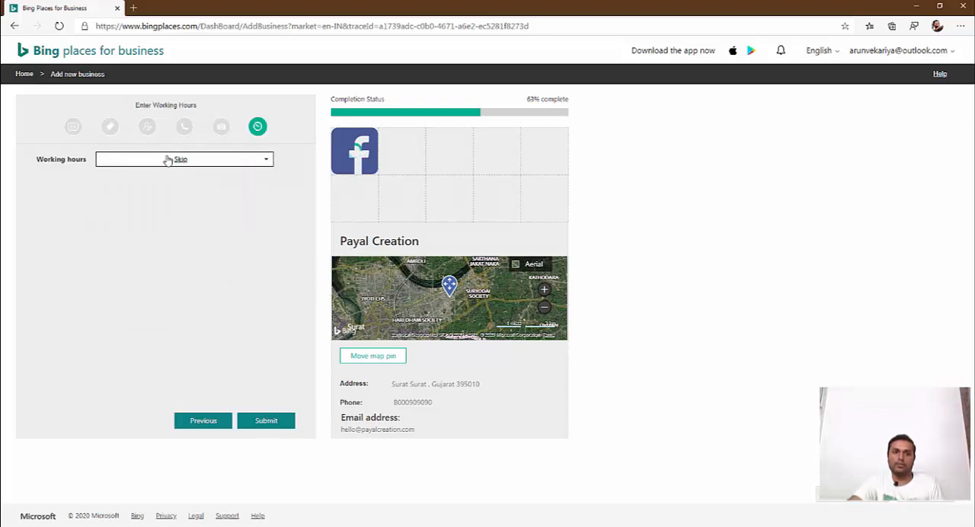
left_click(273, 425)
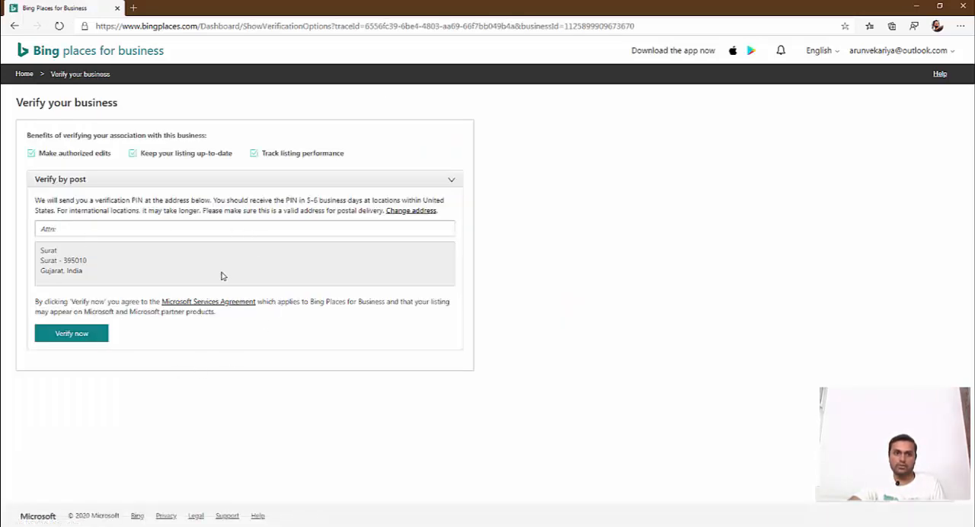
- Enter Payal creation as the attention name for verification by post and check the delivery address
left_click(163, 182)
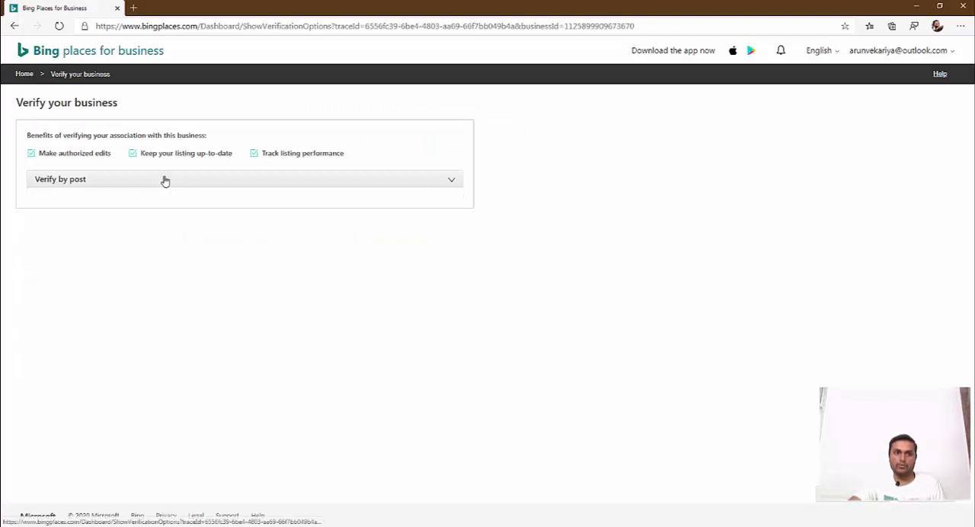
left_click(163, 180)
left_click(97, 227)
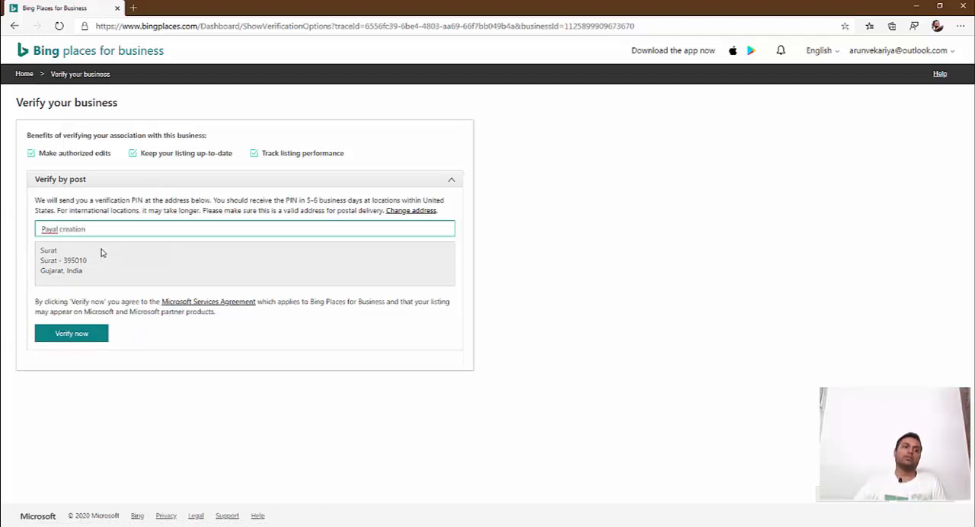
left_click_drag(40, 247, 74, 285)
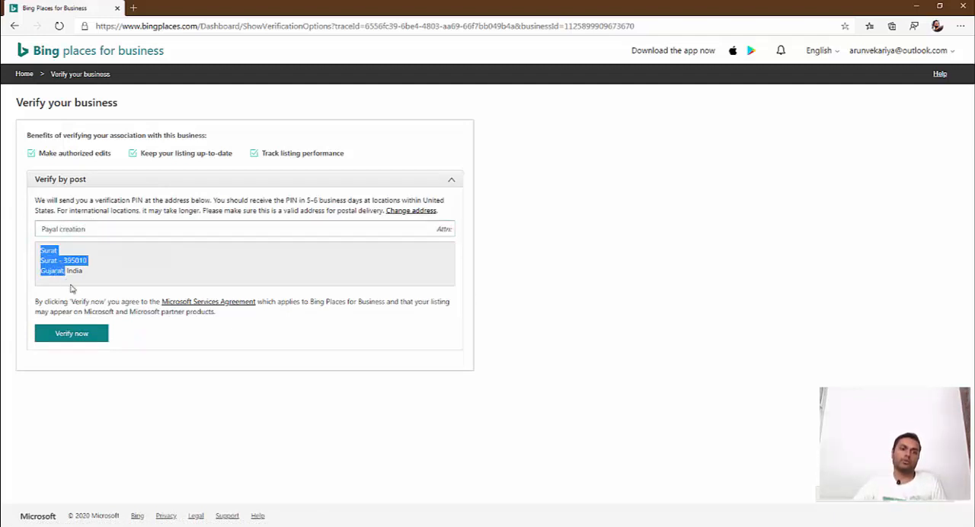
- Request the verification PIN by post instead of through the app and return to the listings dashboard
left_click(87, 335)
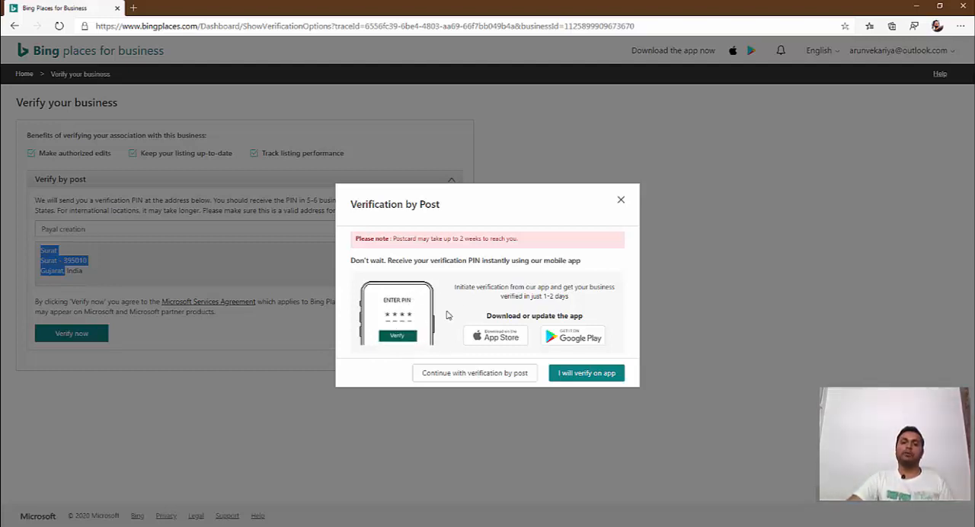
left_click(444, 374)
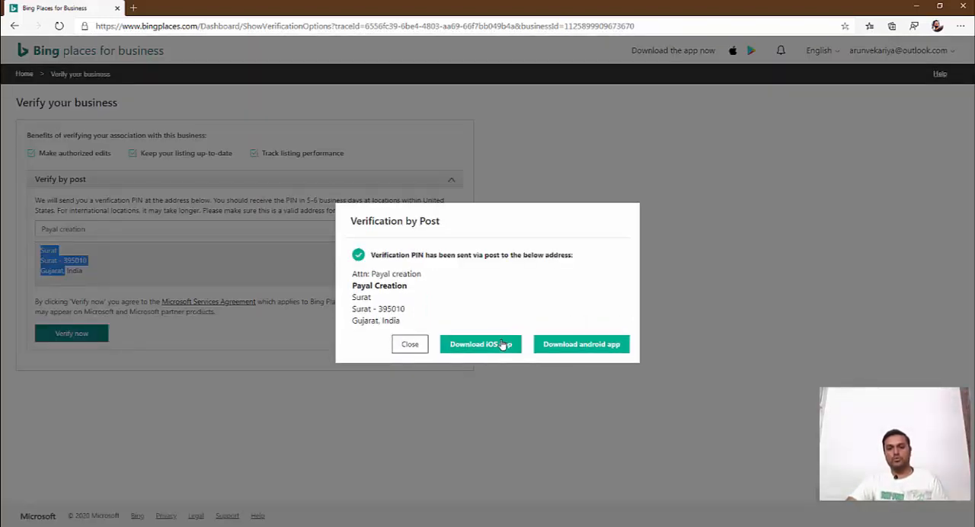
left_click(422, 347)
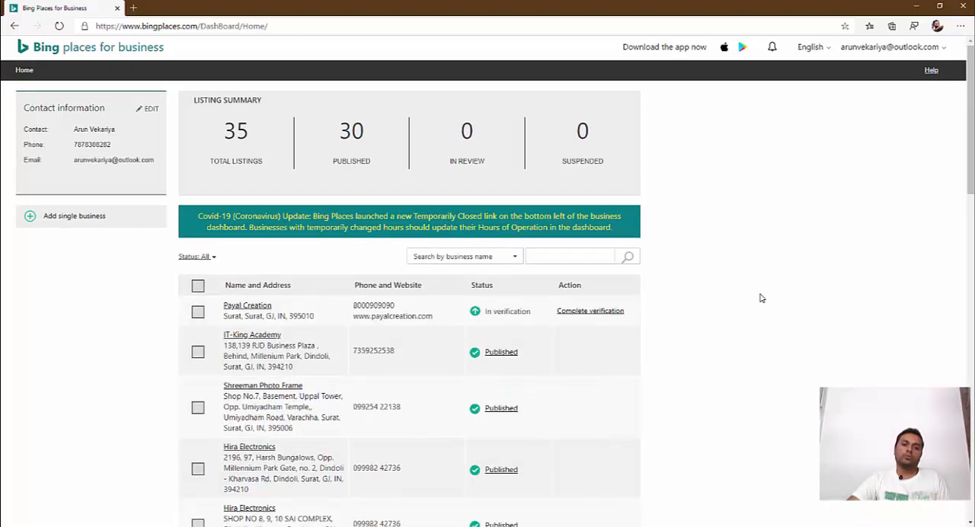
- Look through the business listings and open the verified Digital Marketing Agency listing
scroll(759, 298, "down", 3)
scroll(762, 296, "up", 1)
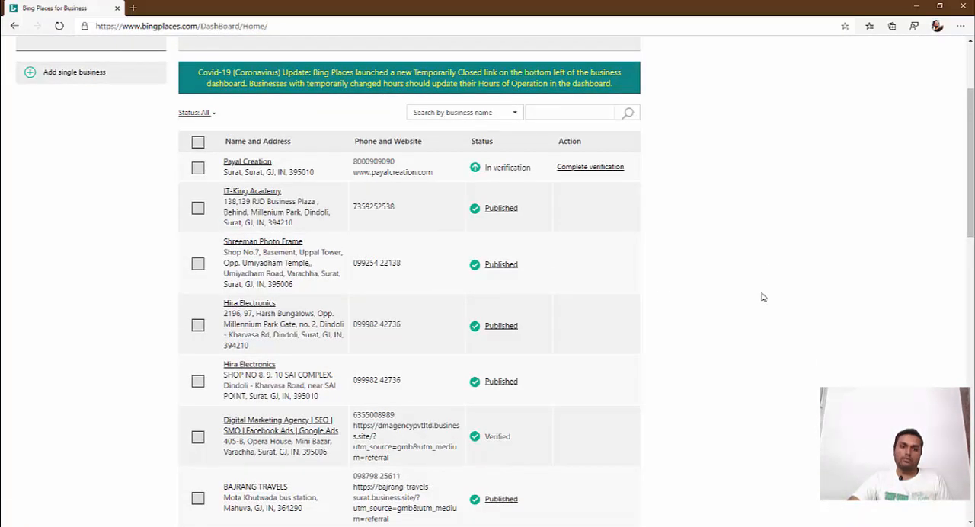
scroll(762, 296, "down", 3)
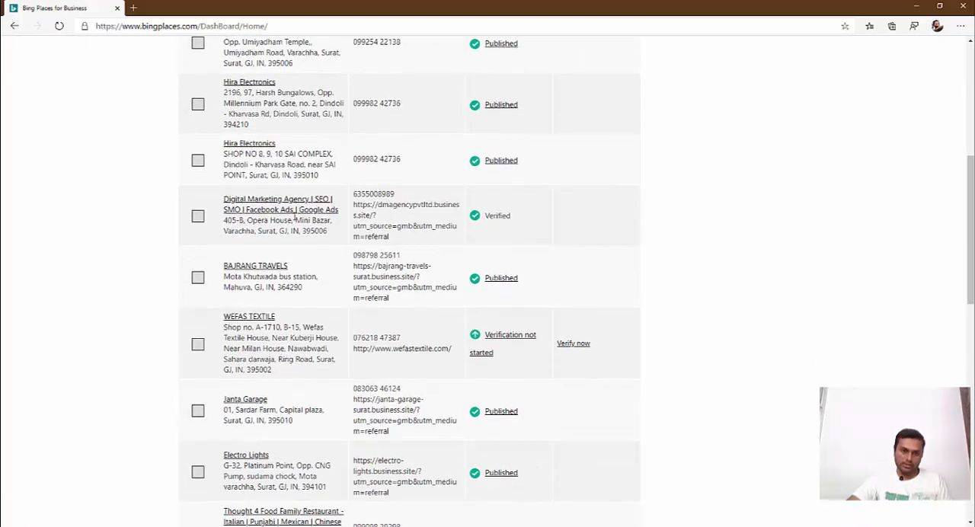
left_click(295, 214)
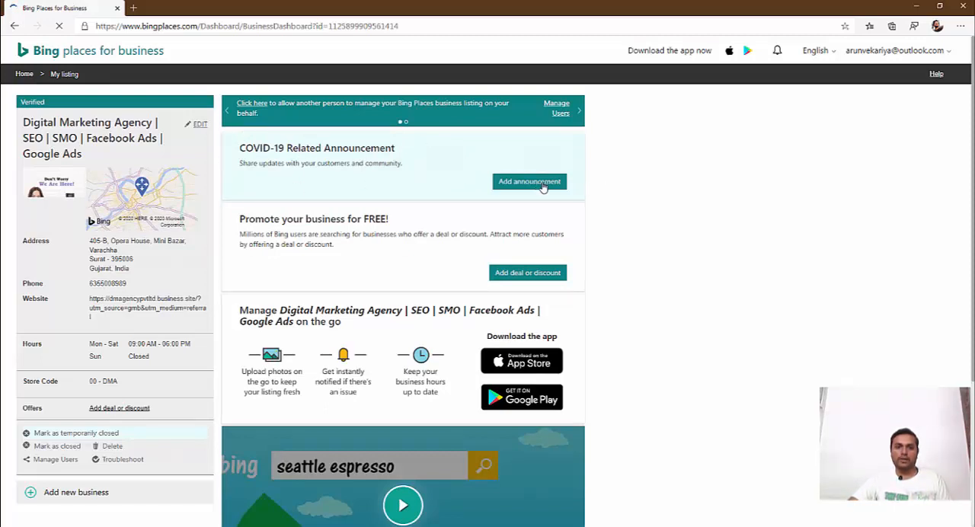
- Examine the Digital Marketing Agency listing's dashboard, including its announcement, free promotion, app management and coupon options
triple_click(308, 223)
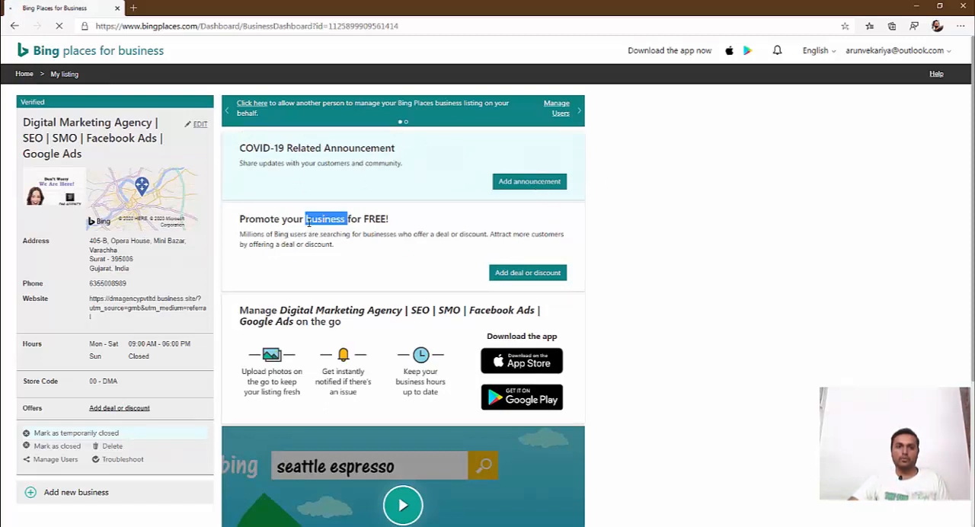
left_click(343, 247)
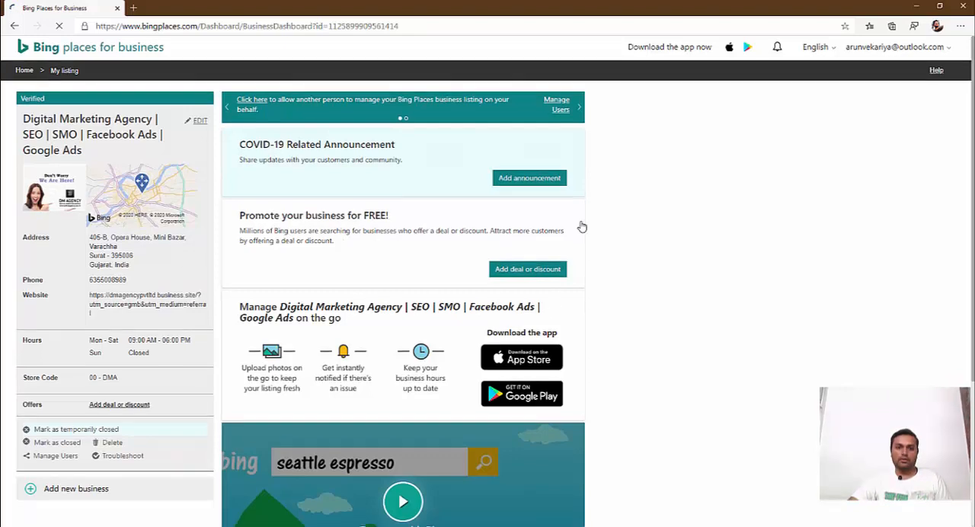
scroll(283, 192, "down", 3)
scroll(506, 207, "up", 3)
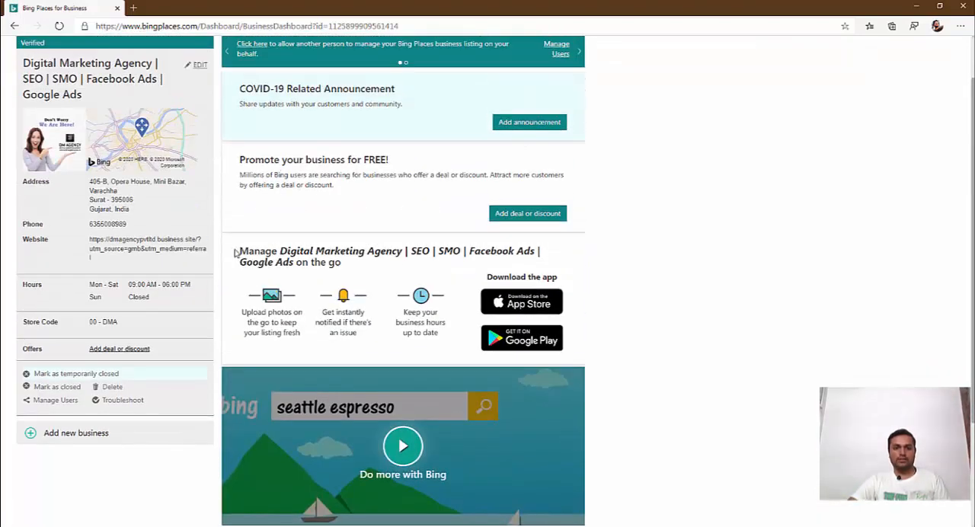
scroll(280, 266, "down", 3)
scroll(281, 263, "up", 3)
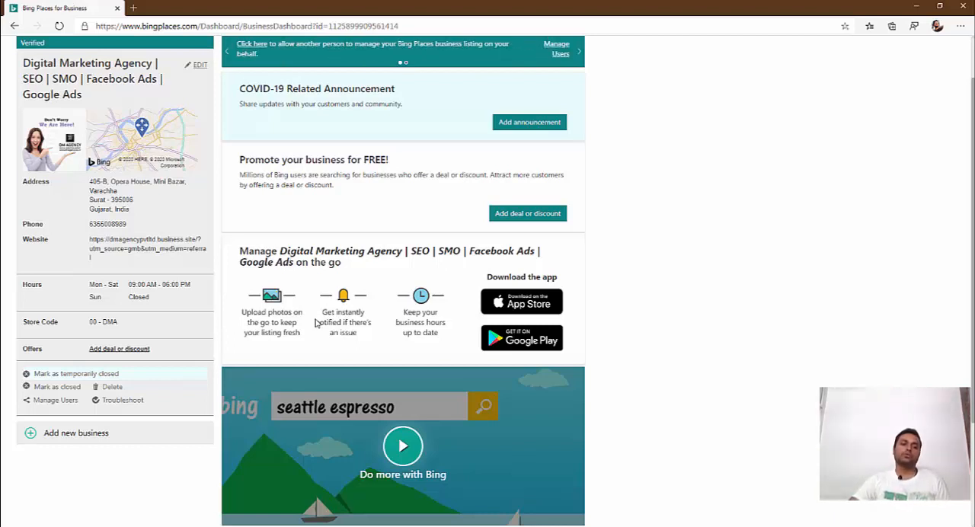
scroll(317, 323, "up", 1)
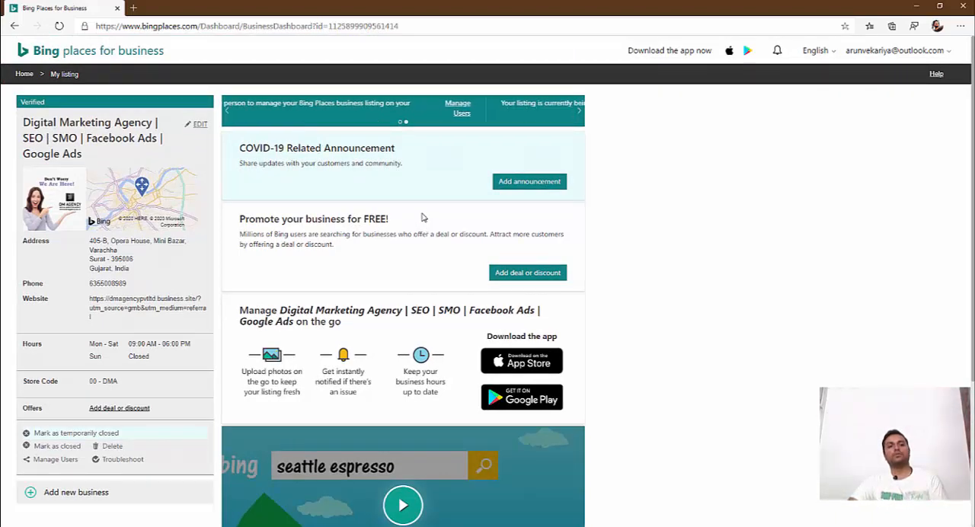
scroll(396, 216, "down", 3)
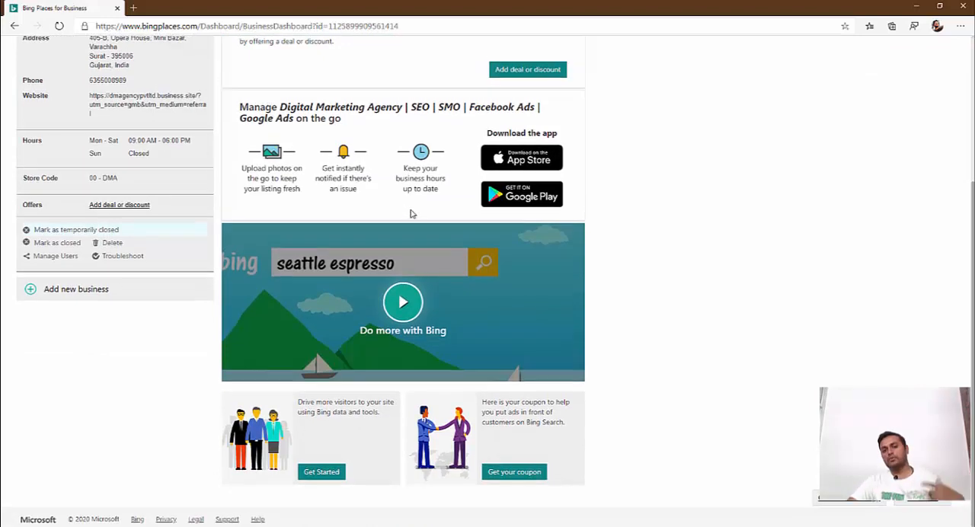
scroll(408, 213, "up", 3)
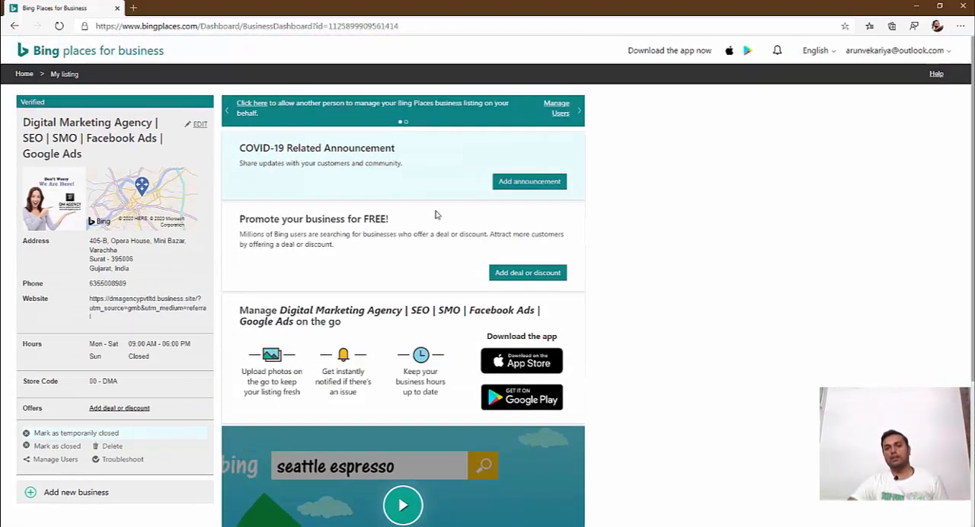